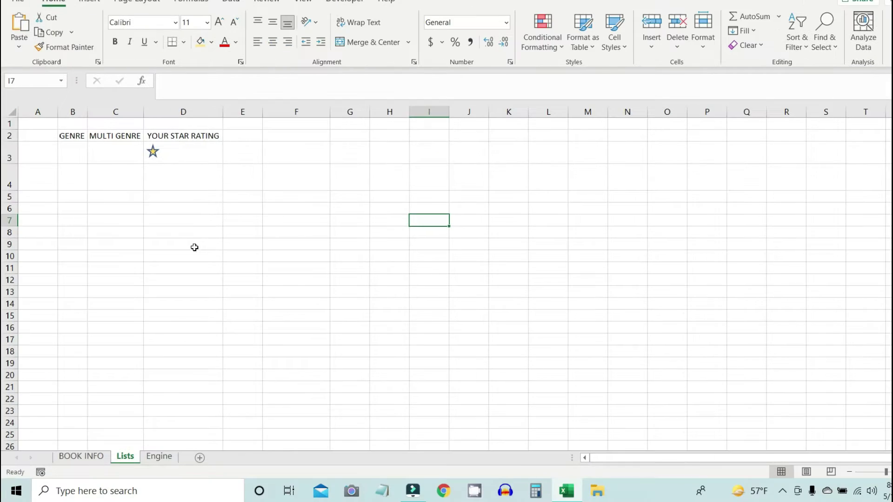
# On the Engine sheet, enter Total Entrieds in Database, Mode and Row Store in C2:C4
pyautogui.click(186, 231)
pyautogui.click(159, 458)
pyautogui.click(114, 135)
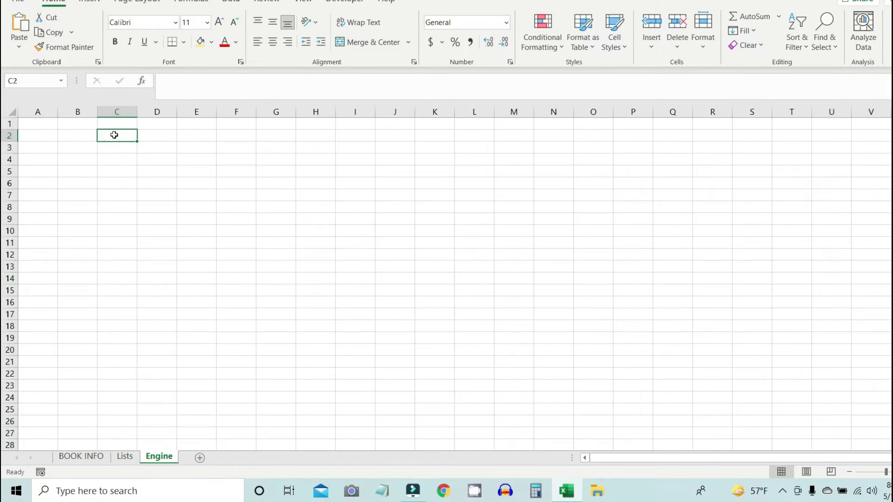
pyautogui.write('Total Entrieds')
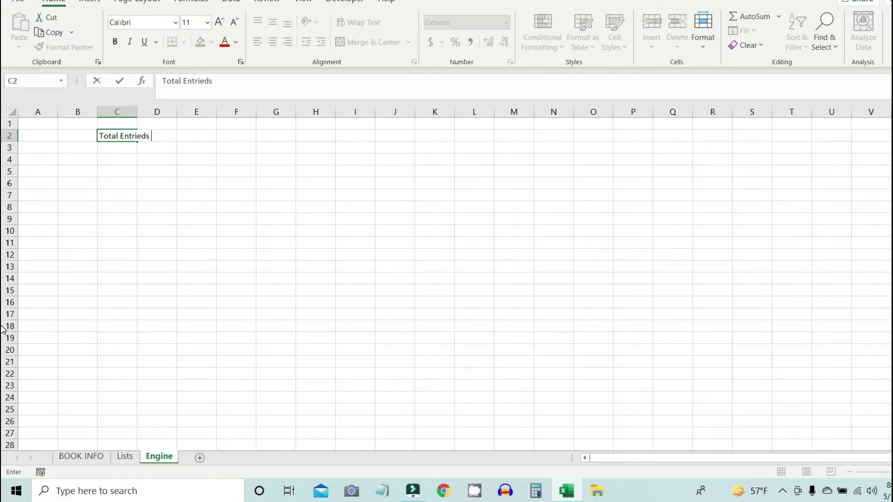
pyautogui.write('tabase')
pyautogui.press('Return')
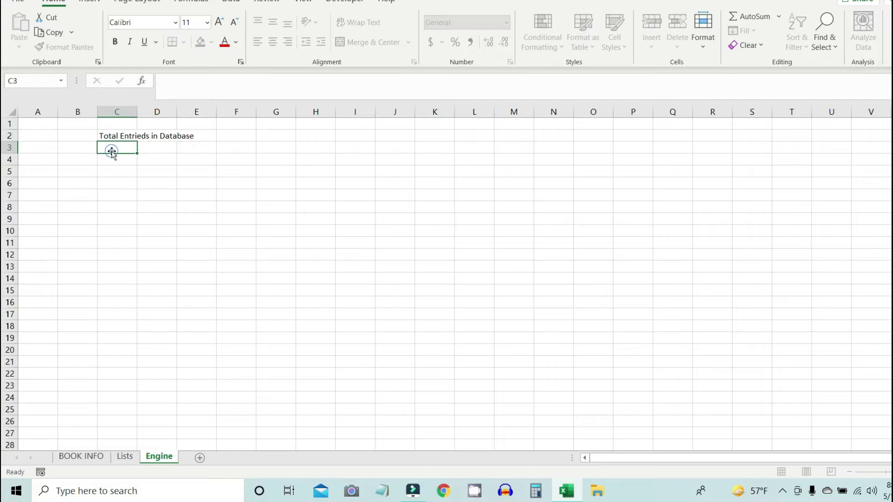
pyautogui.write('Mode')
pyautogui.press('Return')
pyautogui.write('Row S')
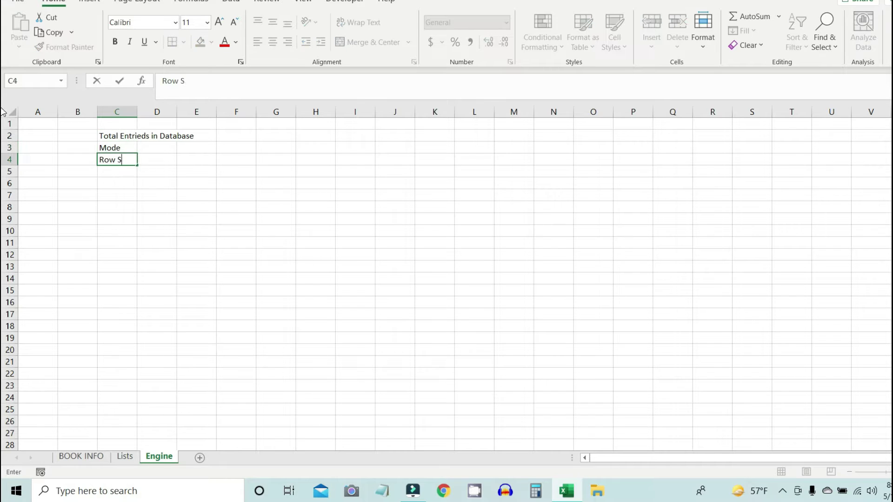
pyautogui.write('tore')
pyautogui.click(363, 264)
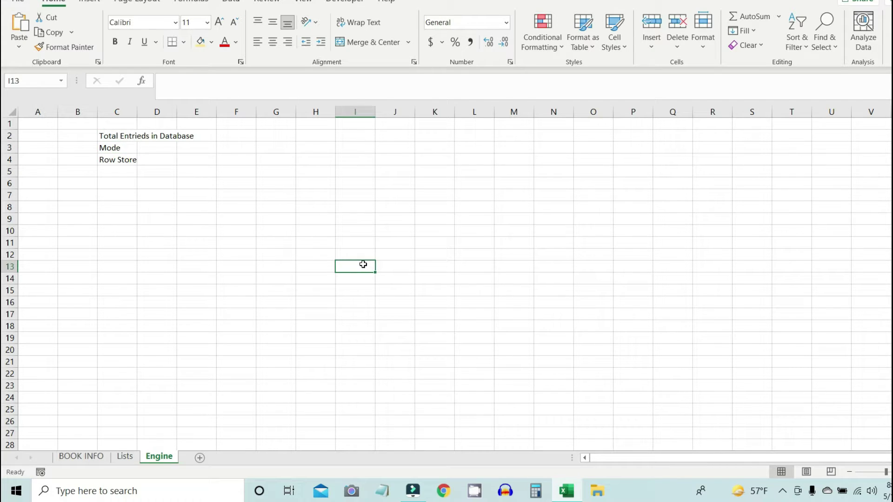
pyautogui.hotkey('alt', 'F11')
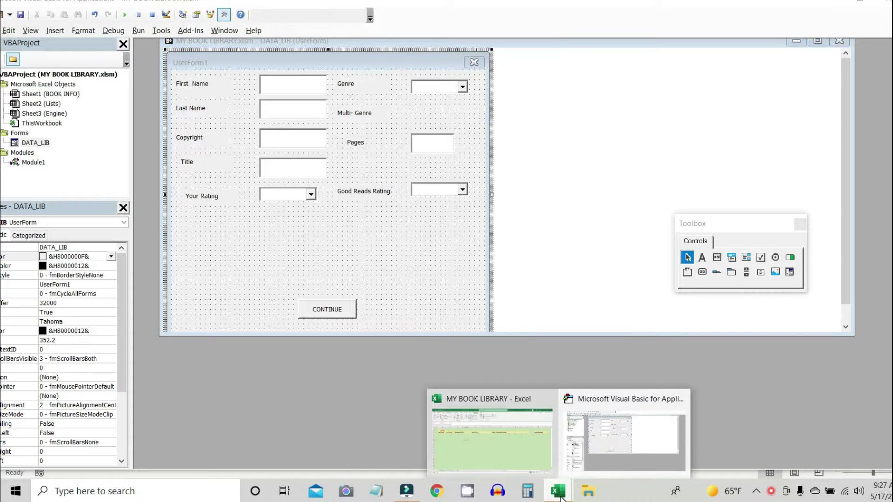
# Select the Your Rating dropdown, widen the Properties pane and check the Lists sheet
pyautogui.click(491, 435)
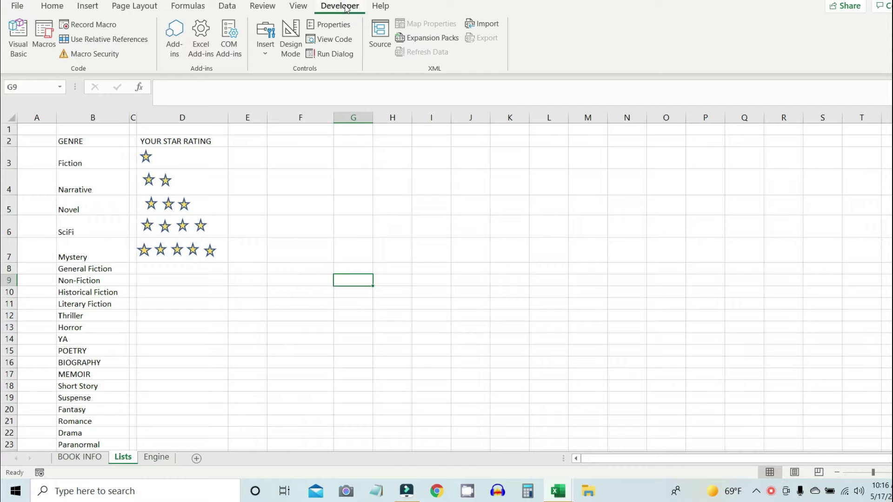
pyautogui.hotkey('alt', 'F11')
pyautogui.click(274, 196)
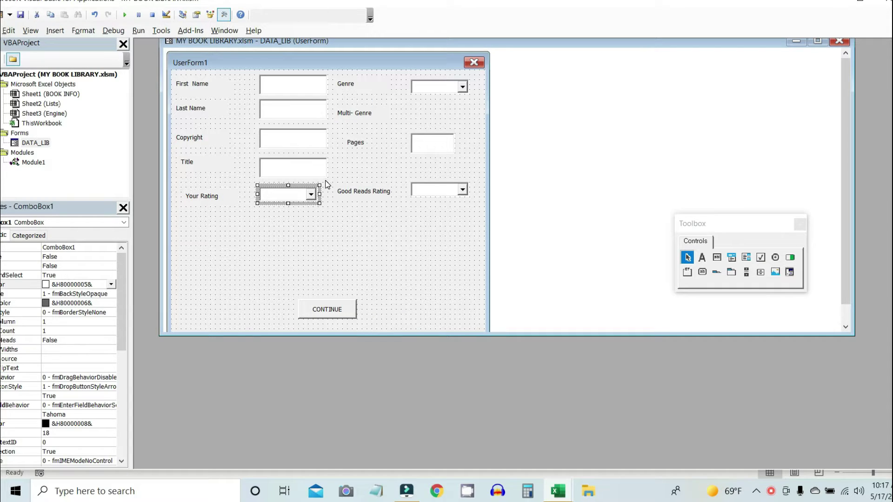
pyautogui.moveTo(131, 379); pyautogui.dragTo(190, 399)
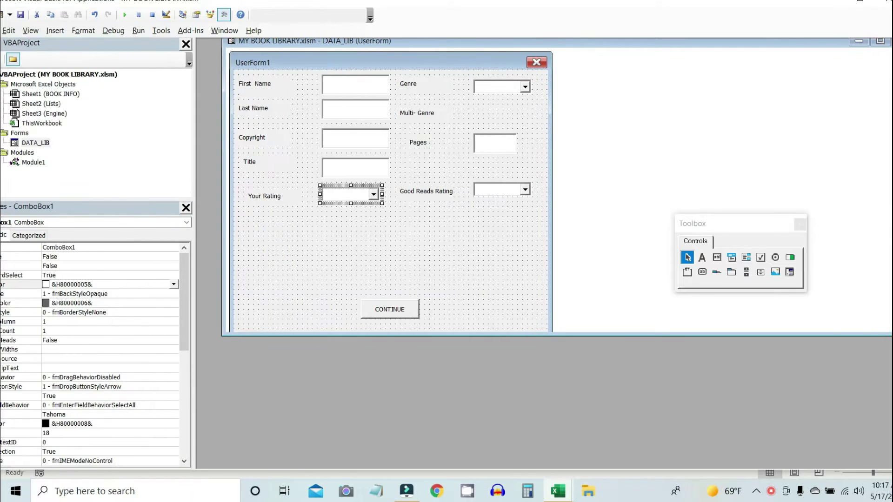
pyautogui.hotkey('alt', 'F11')
pyautogui.hotkey('alt', 'F11')
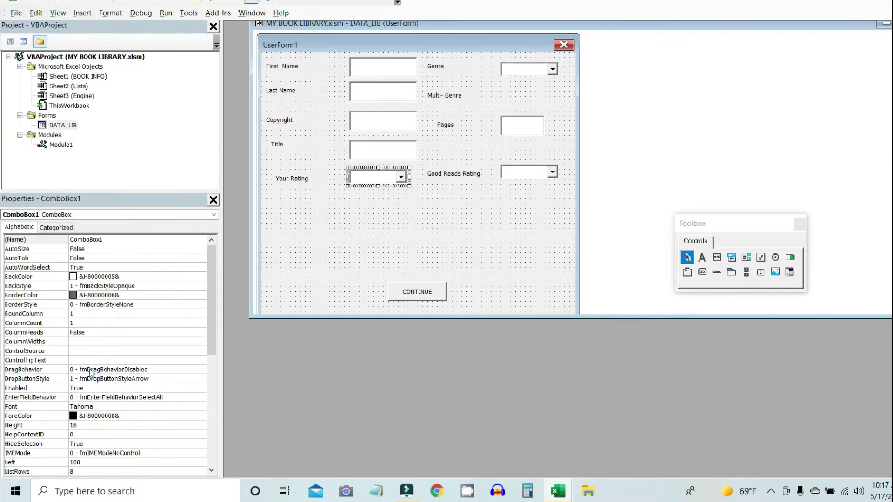
pyautogui.scroll(-5, 91, 372)
pyautogui.scroll(-3, 93, 367)
# Enter Lists! as the Your Rating RowSource; the value is rejected
pyautogui.click(102, 360)
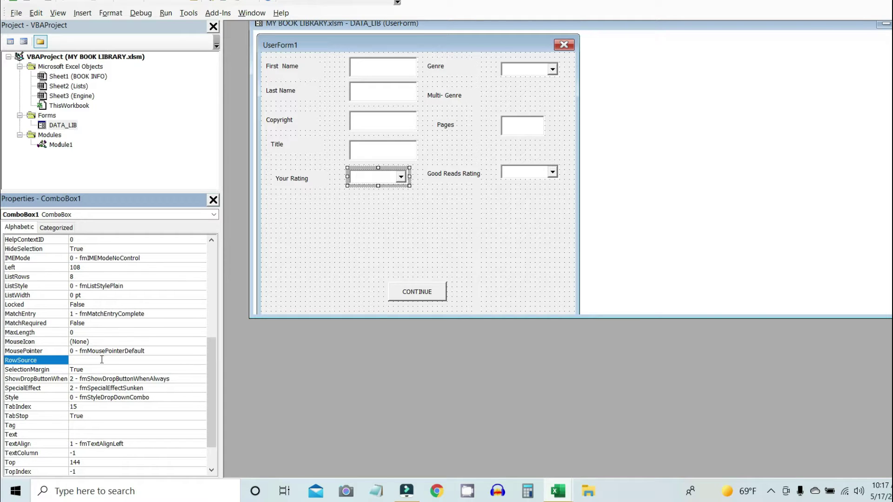
pyautogui.click(101, 359)
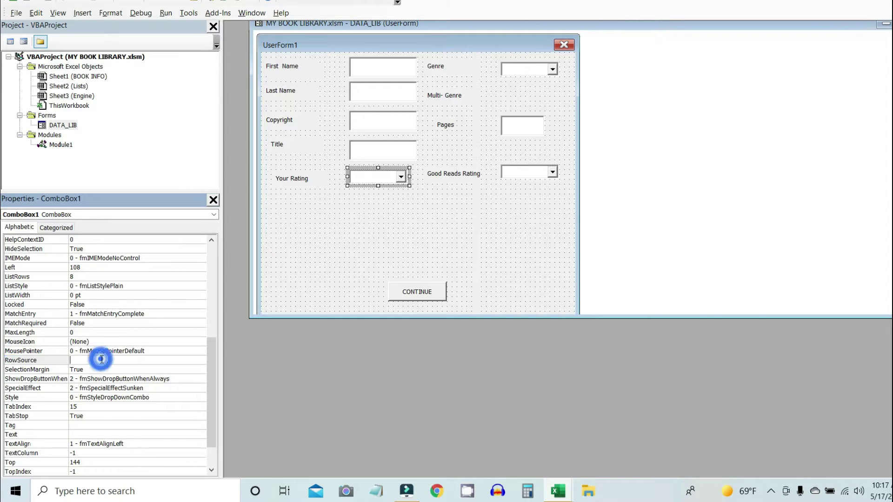
pyautogui.write('Lists!')
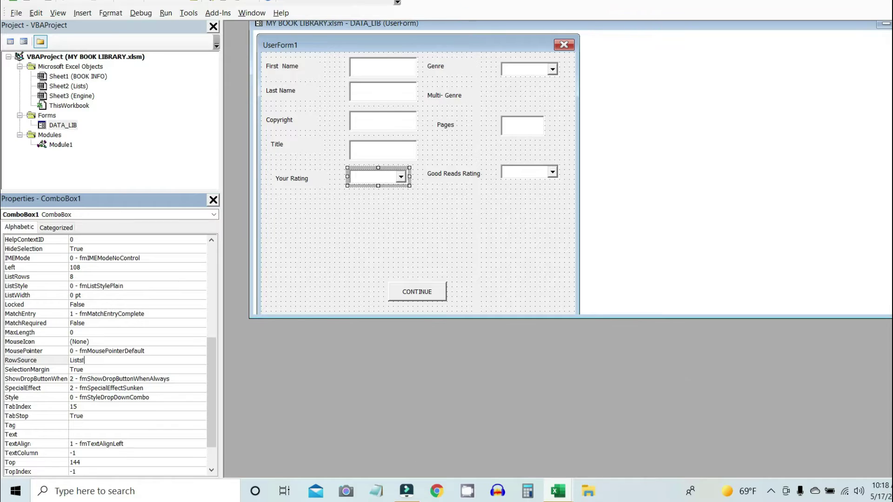
pyautogui.press('Return')
pyautogui.press('Return')
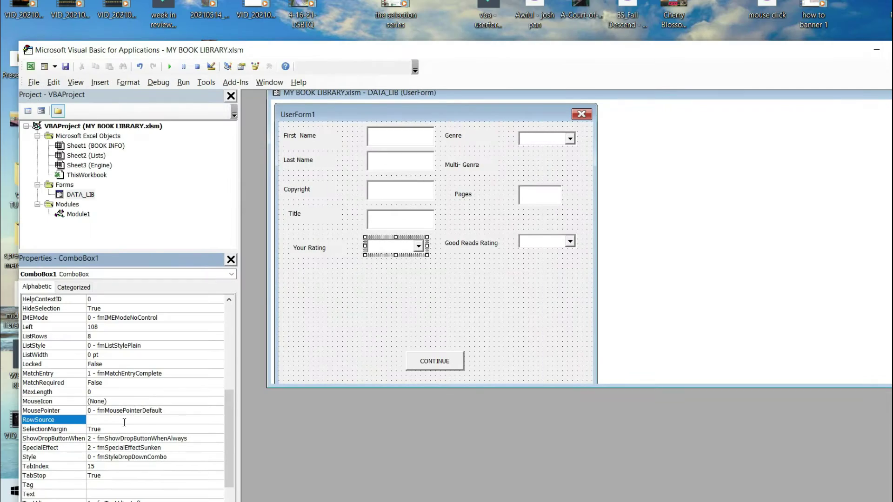
# Rename the second and third First Name labels to Last Name and Copyright
pyautogui.click(125, 420)
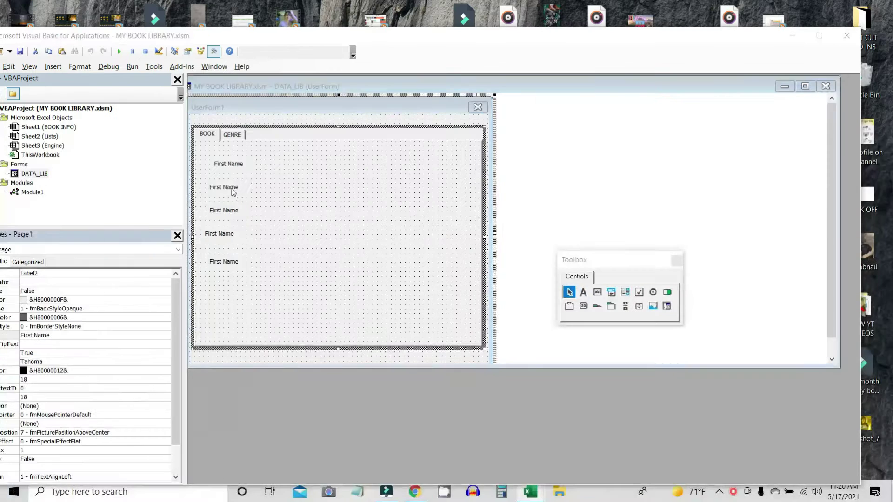
pyautogui.click(242, 191)
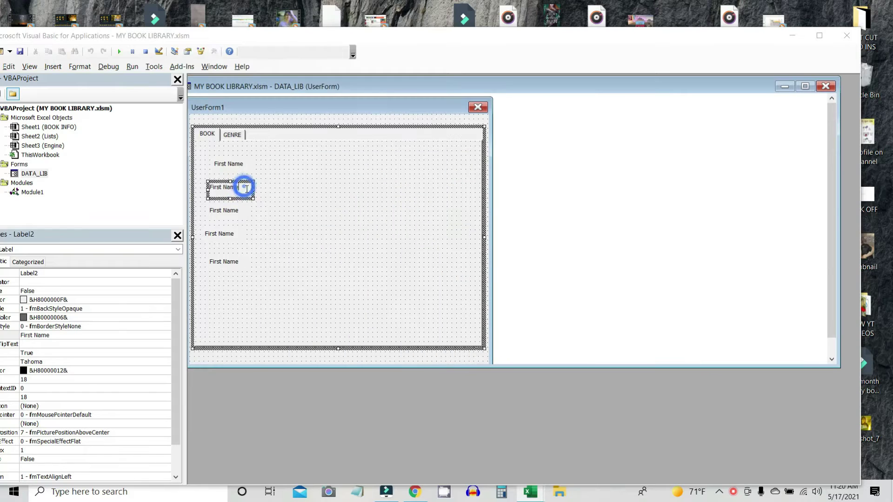
pyautogui.click(252, 191)
pyautogui.write('L')
pyautogui.press('capslock')
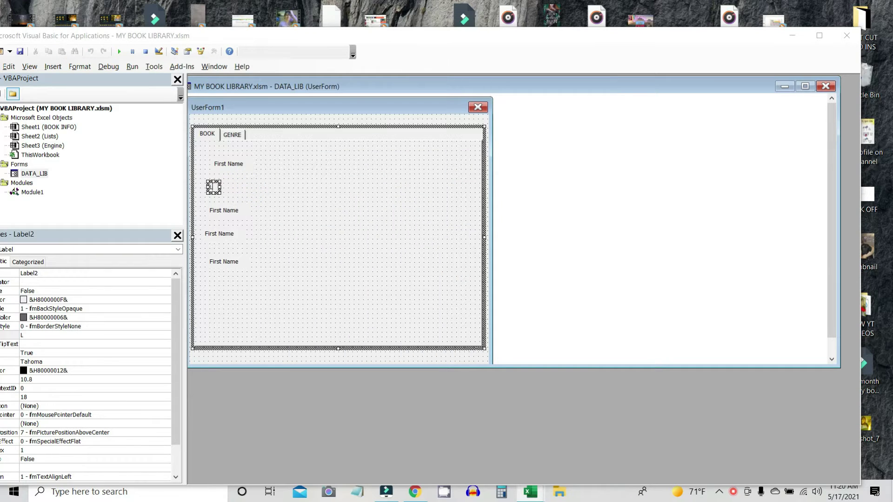
pyautogui.click(218, 188)
pyautogui.moveTo(221, 195); pyautogui.dragTo(254, 199)
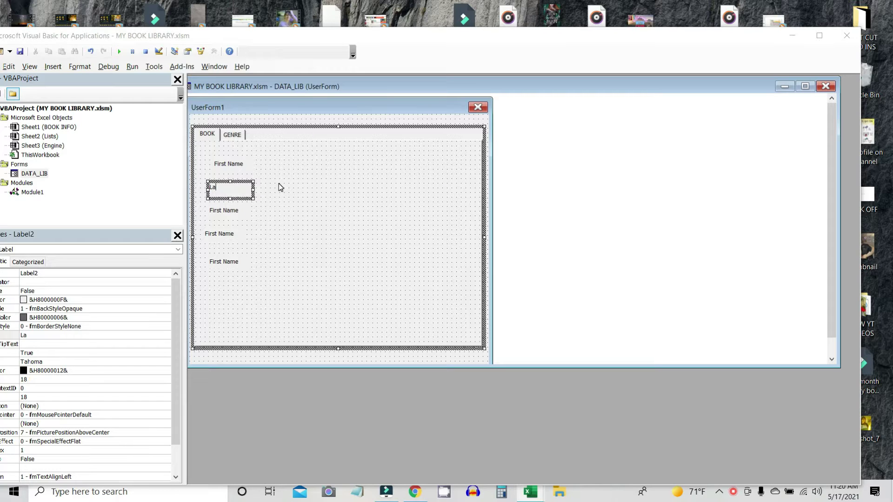
pyautogui.write('st Name')
pyautogui.click(329, 244)
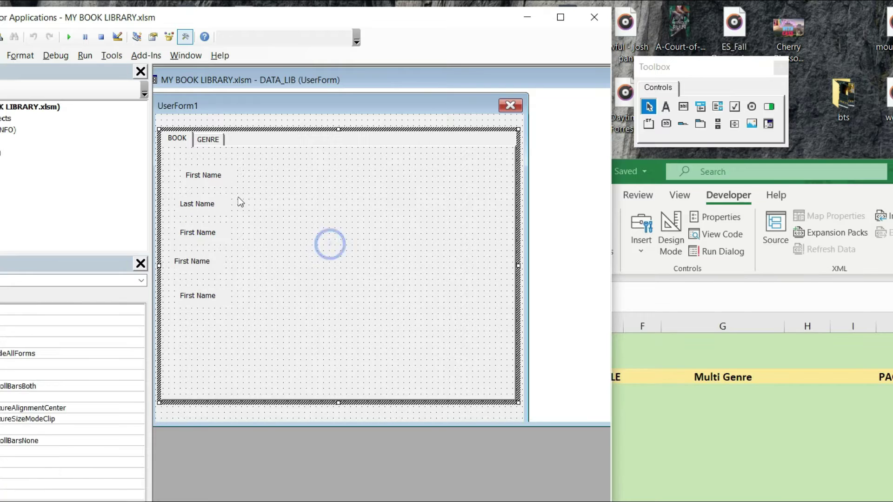
pyautogui.click(228, 235)
pyautogui.click(228, 234)
pyautogui.press('BackSpace')
pyautogui.press('BackSpace')
pyautogui.press('BackSpace')
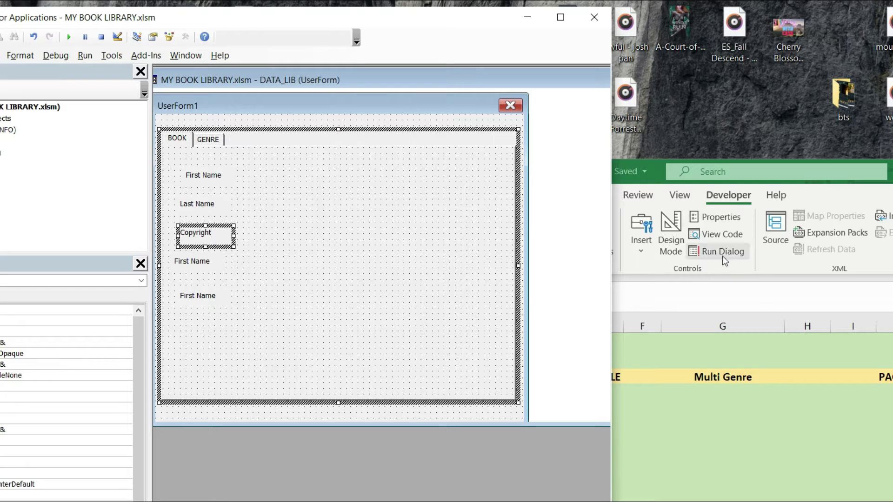
# Rename the fourth label to Title and start recaptioning the fifth as Star Rating
pyautogui.doubleClick(197, 263)
pyautogui.moveTo(576, 171); pyautogui.dragTo(485, 155)
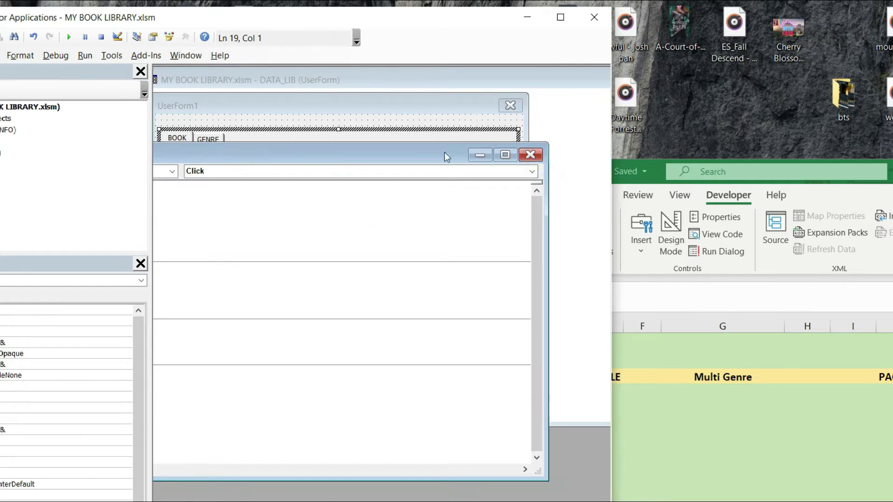
pyautogui.click(535, 155)
pyautogui.click(211, 262)
pyautogui.write('Title')
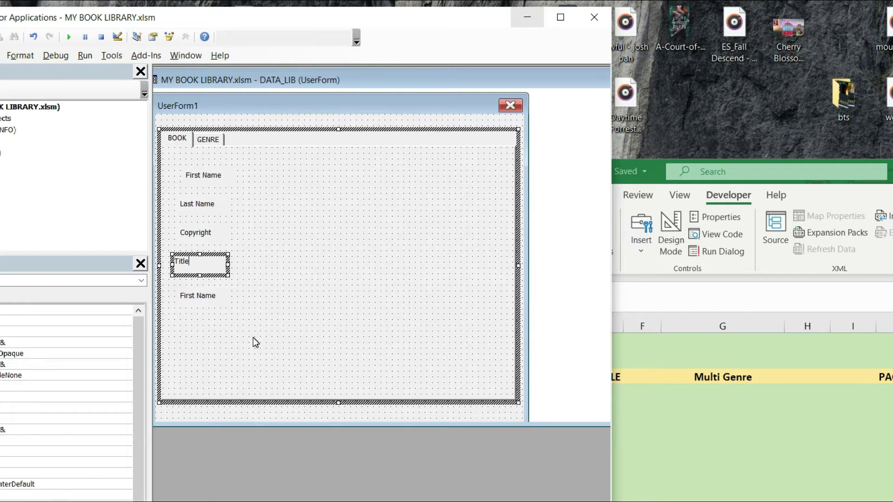
pyautogui.click(212, 300)
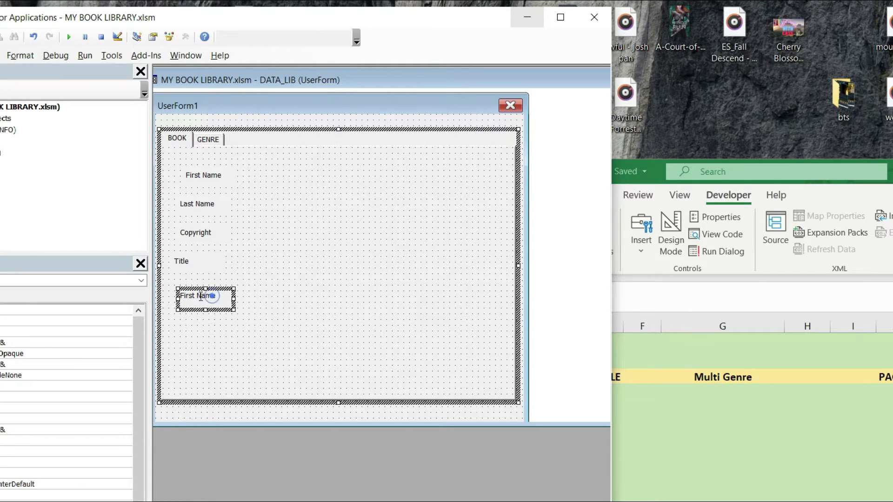
pyautogui.click(205, 298)
pyautogui.press('BackSpace')
# Copy the Star Rating label, caption it GoodReads Star Rating and widen it to fit
pyautogui.click(422, 315)
pyautogui.moveTo(218, 293); pyautogui.dragTo(376, 307)
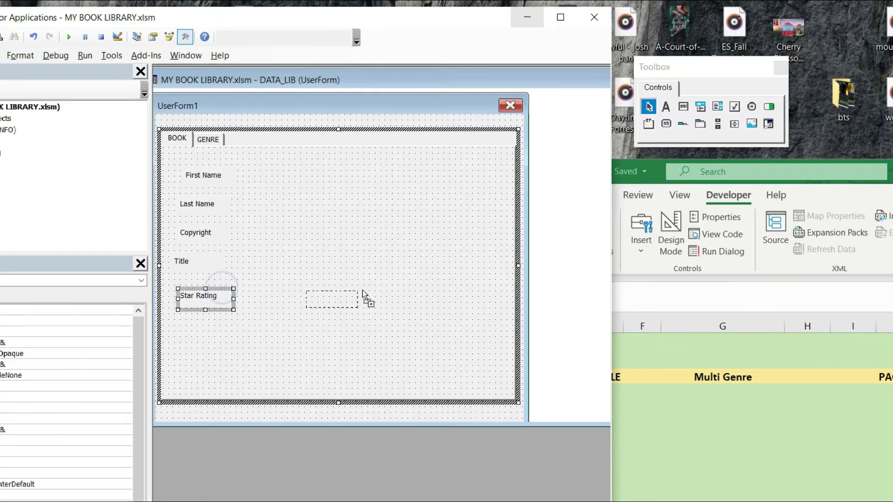
pyautogui.click(317, 280)
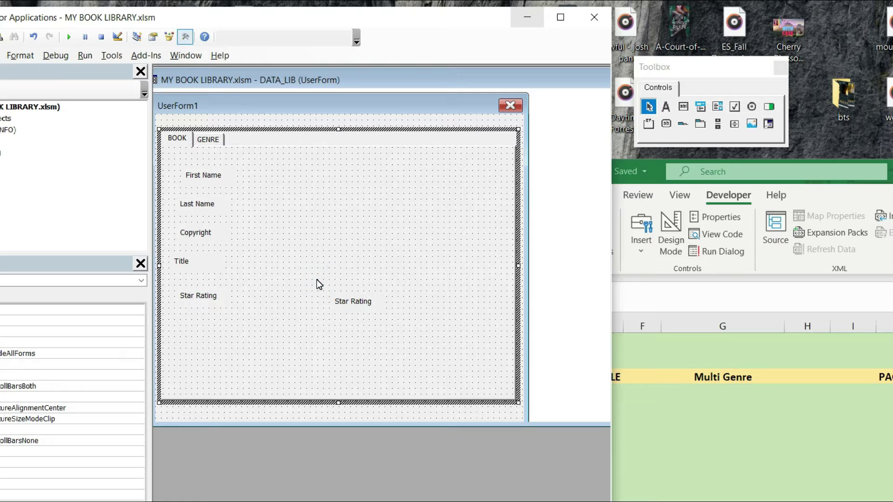
pyautogui.click(362, 299)
pyautogui.click(363, 300)
pyautogui.write('GoodReads S')
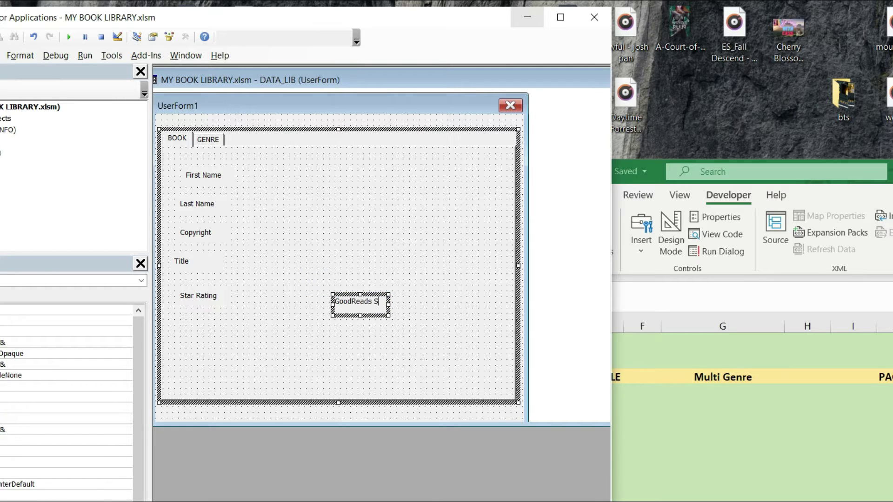
pyautogui.hotkey('ctrl', 'a')
pyautogui.write('Star Rating')
pyautogui.click(378, 316)
pyautogui.hotkey('ctrl', 'z')
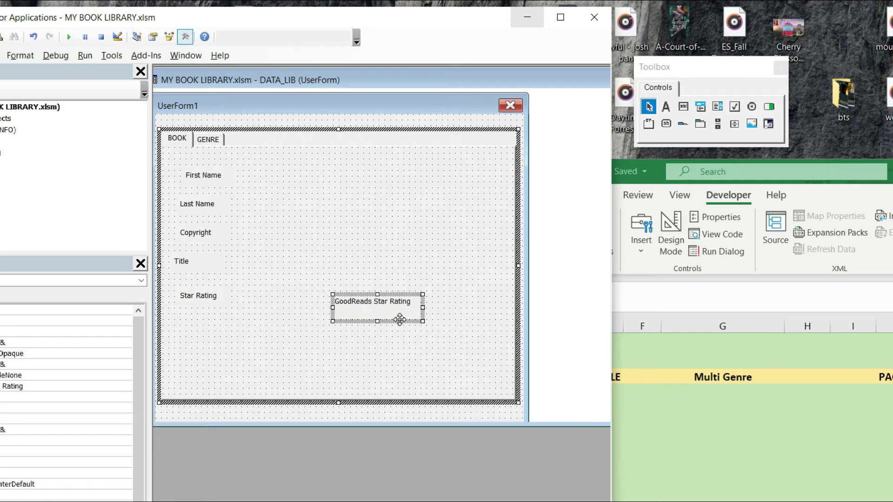
pyautogui.moveTo(408, 293); pyautogui.dragTo(473, 287)
pyautogui.click(205, 298)
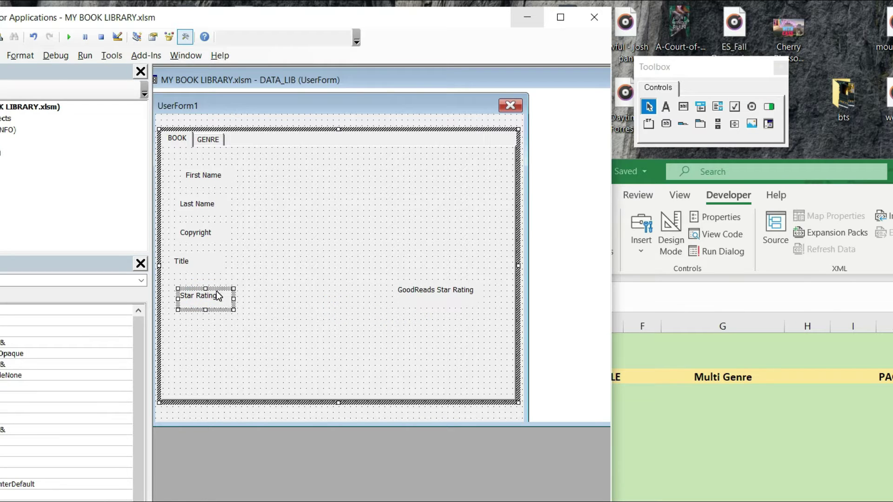
# Arrange Last Name, Copyright, Title and both rating labels into two columns
pyautogui.click(215, 200)
pyautogui.moveTo(222, 199)
pyautogui.mouseDown()
pyautogui.moveTo(432, 183)
pyautogui.moveTo(419, 171)
pyautogui.mouseUp()
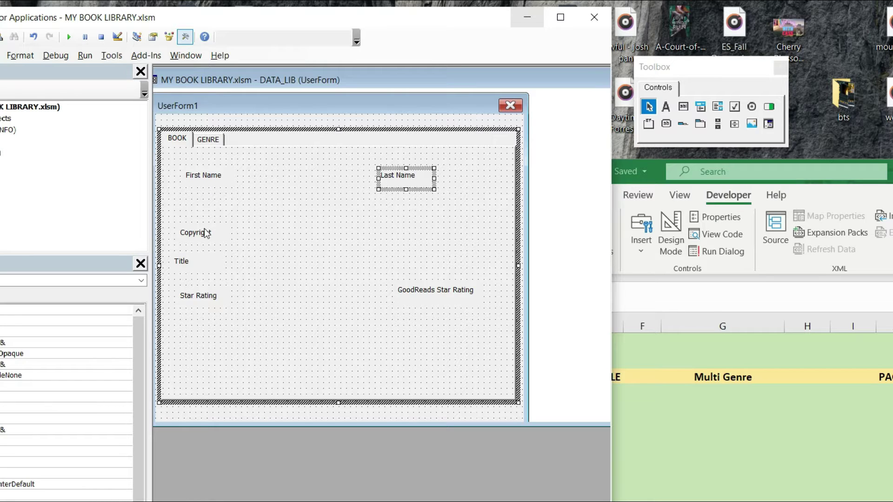
pyautogui.moveTo(200, 232); pyautogui.dragTo(395, 215)
pyautogui.moveTo(179, 260); pyautogui.dragTo(186, 220)
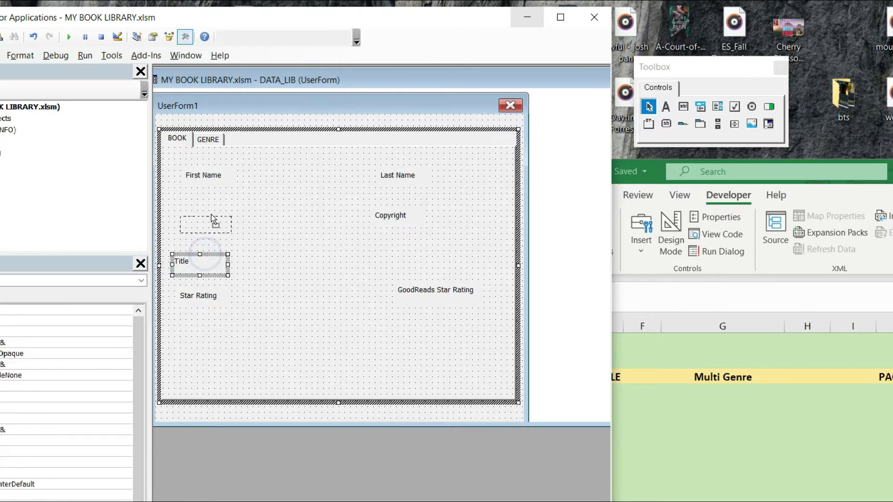
pyautogui.moveTo(223, 290); pyautogui.dragTo(223, 279)
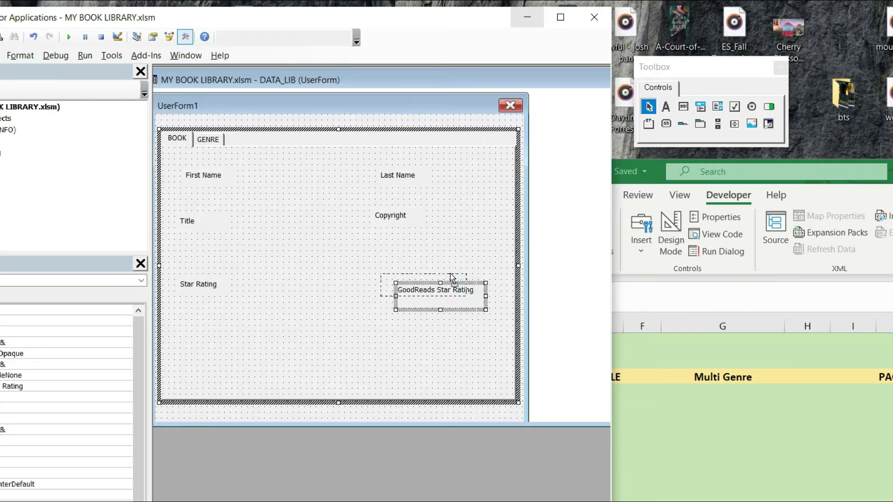
pyautogui.moveTo(451, 293); pyautogui.dragTo(429, 281)
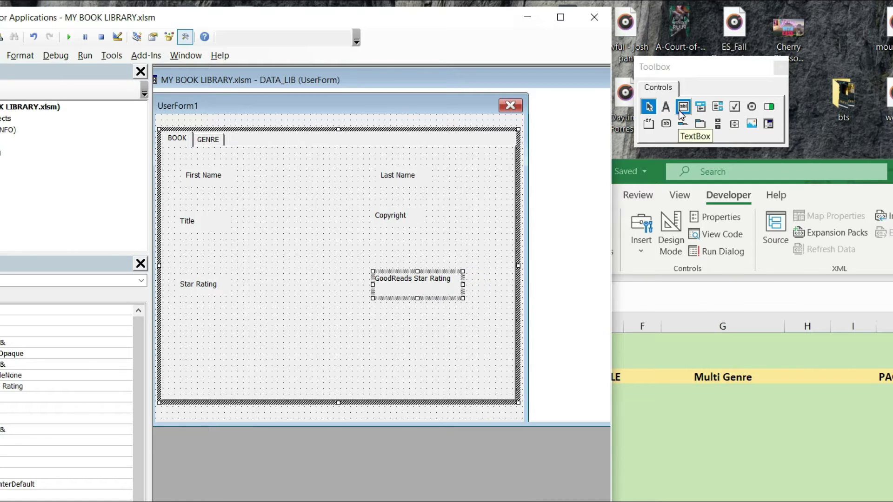
# Add text boxes under First Name, Last Name, Title and Copyright
pyautogui.moveTo(683, 107)
pyautogui.mouseDown()
pyautogui.moveTo(208, 197)
pyautogui.moveTo(259, 210)
pyautogui.mouseUp()
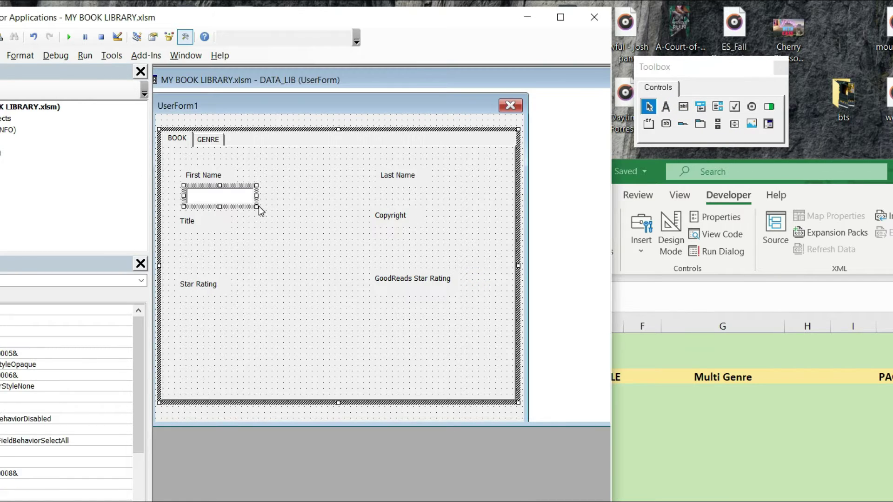
pyautogui.moveTo(313, 205); pyautogui.dragTo(470, 189)
pyautogui.moveTo(268, 208)
pyautogui.mouseDown()
pyautogui.moveTo(262, 253)
pyautogui.moveTo(427, 253)
pyautogui.mouseUp()
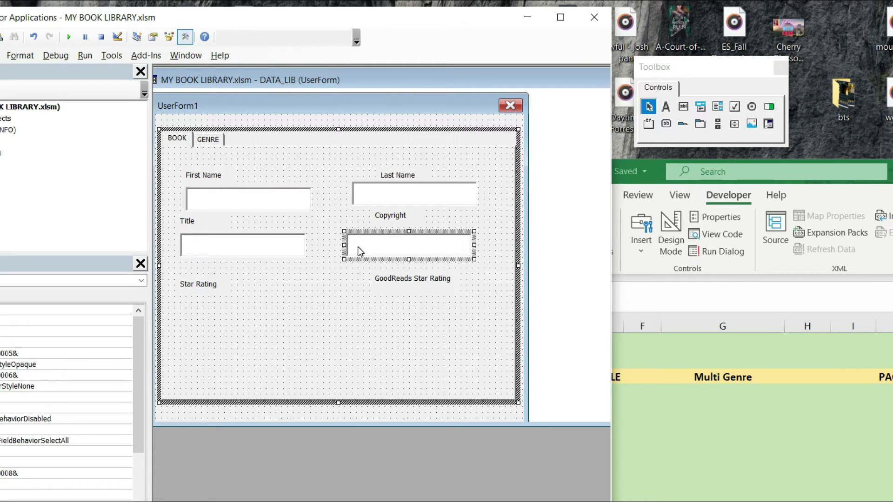
pyautogui.click(211, 296)
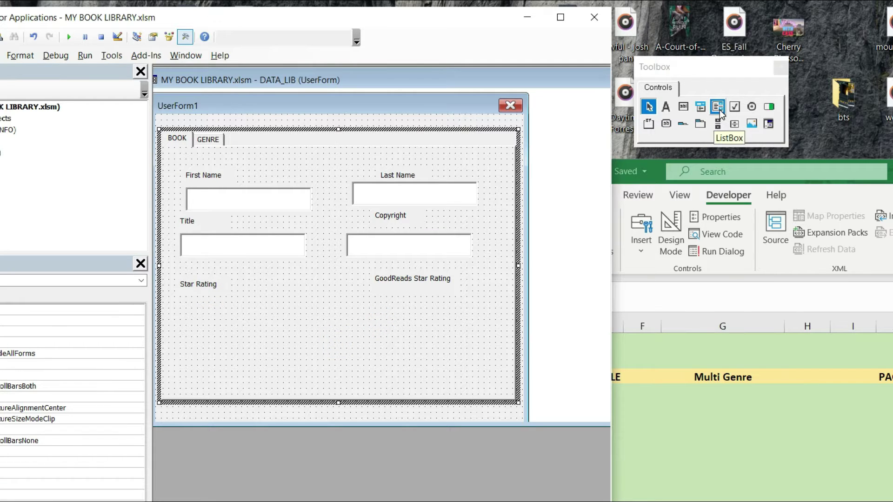
# Add dropdowns under Star Rating and GoodReads Star Rating and align the boxes
pyautogui.click(700, 107)
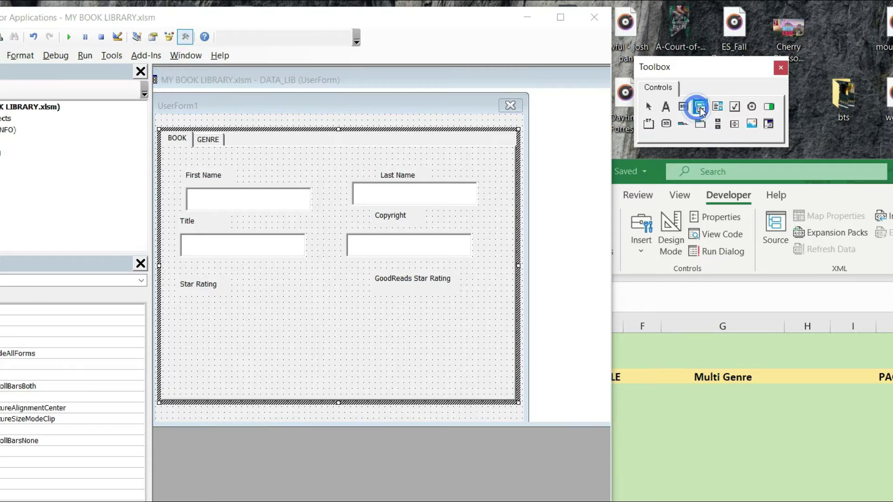
pyautogui.click(211, 320)
pyautogui.click(399, 318)
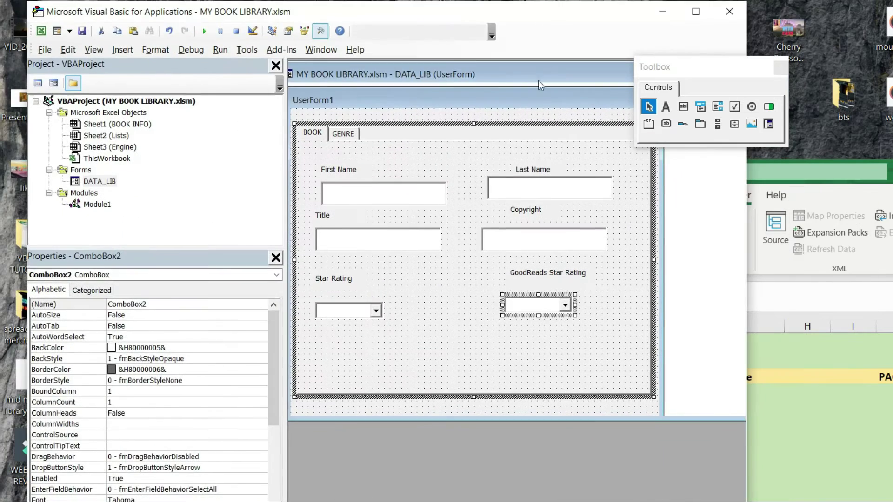
pyautogui.click(382, 228)
pyautogui.moveTo(382, 229); pyautogui.dragTo(400, 229)
pyautogui.click(427, 319)
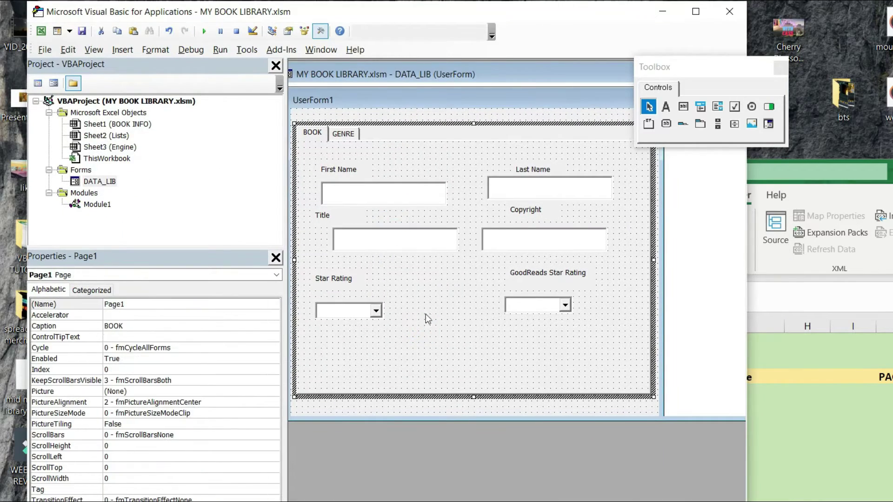
pyautogui.click(349, 311)
pyautogui.press('Tab')
pyautogui.click(352, 321)
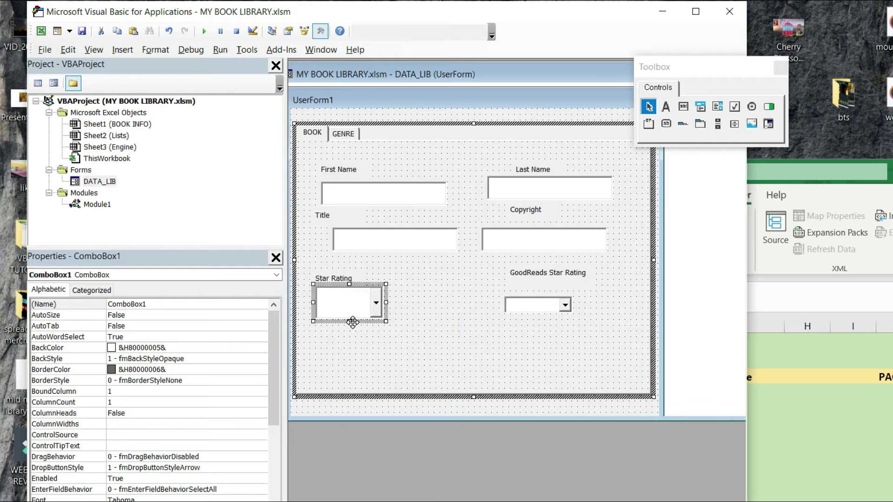
pyautogui.moveTo(348, 321); pyautogui.dragTo(360, 303)
pyautogui.click(552, 310)
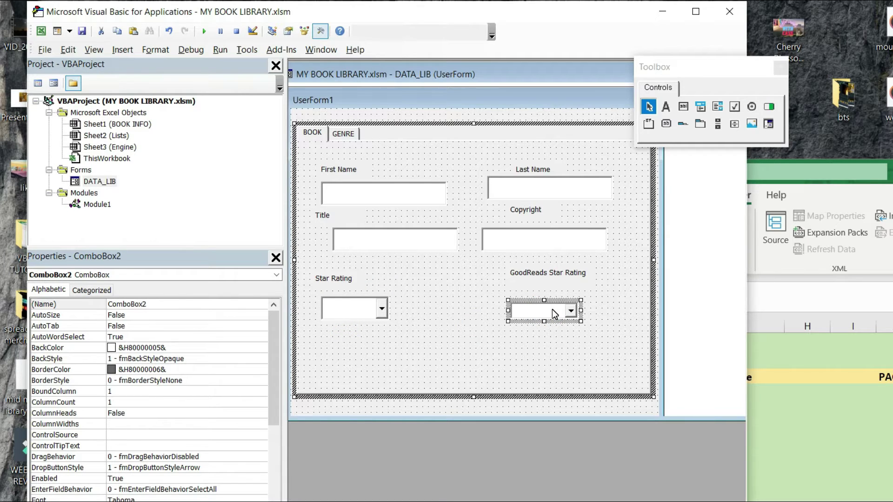
pyautogui.click(356, 133)
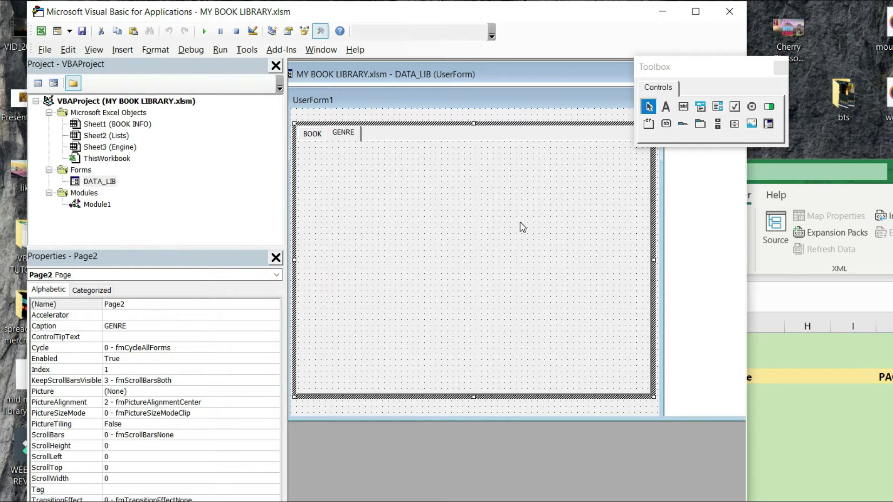
# Undo an accidental paste and draw Label7 at the top of the GENRE page
pyautogui.click(506, 228)
pyautogui.click(338, 187)
pyautogui.hotkey('ctrl', 'v')
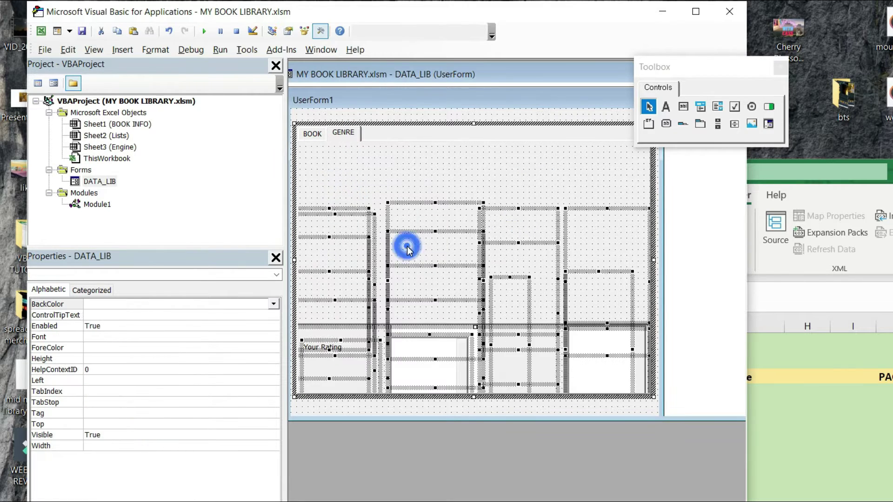
pyautogui.hotkey('ctrl', 'z')
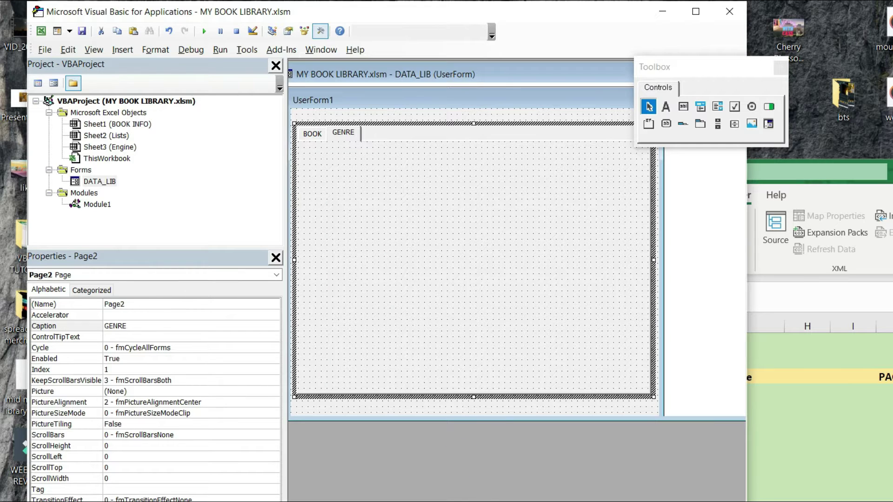
pyautogui.click(666, 107)
pyautogui.moveTo(308, 159); pyautogui.dragTo(398, 178)
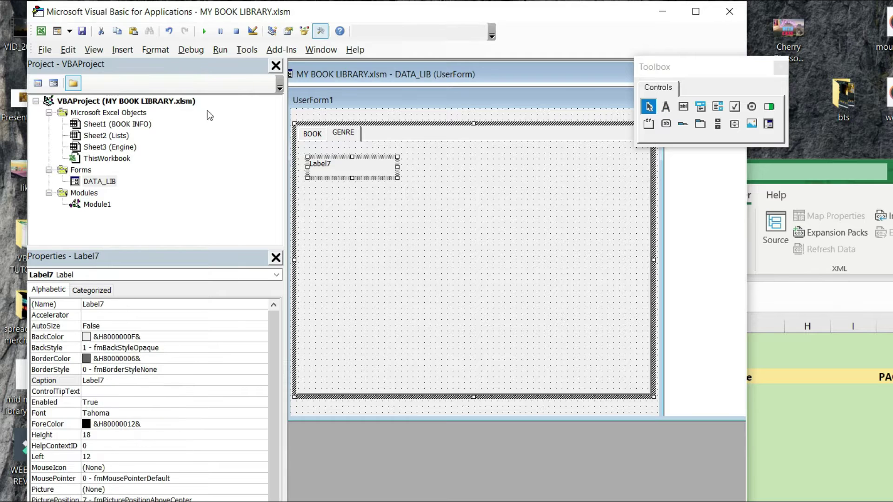
# In Excel, show the Lists sheet and select the genre names in B3:B29
pyautogui.hotkey('alt', 'F11')
pyautogui.hotkey('ctrl', 'pagedown')
pyautogui.moveTo(438, 368); pyautogui.dragTo(474, 486)
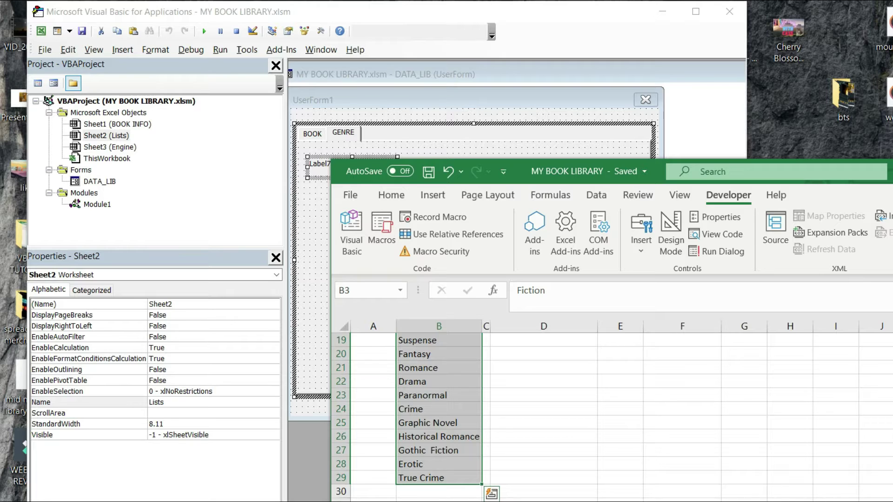
# Ctrl-drag Label7 downward to build a column of label copies on the GENRE page
pyautogui.click(418, 153)
pyautogui.click(363, 166)
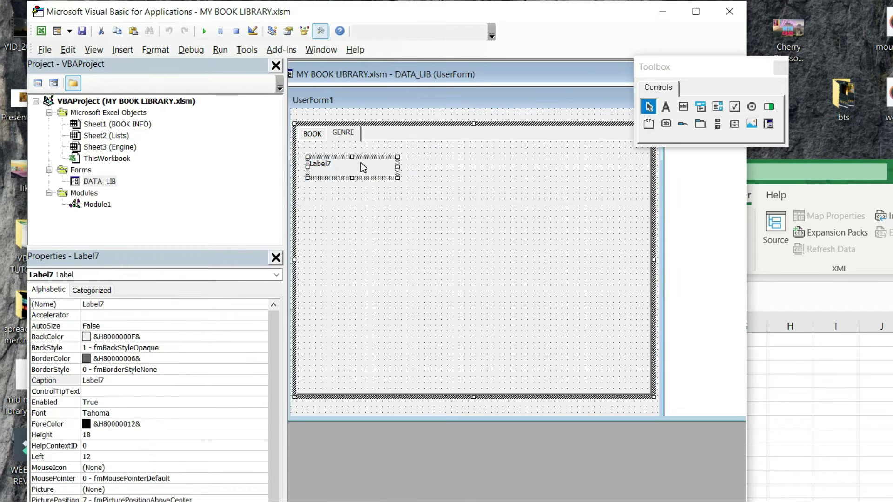
pyautogui.moveTo(362, 156)
pyautogui.mouseDown()
pyautogui.moveTo(371, 336)
pyautogui.moveTo(488, 161)
pyautogui.moveTo(502, 162)
pyautogui.moveTo(488, 196)
pyautogui.moveTo(490, 346)
pyautogui.moveTo(561, 165)
pyautogui.moveTo(554, 199)
pyautogui.moveTo(581, 358)
pyautogui.mouseUp()
pyautogui.press('Escape')
pyautogui.keyDown('ctrl'); pyautogui.click(558, 239); pyautogui.keyUp('ctrl')
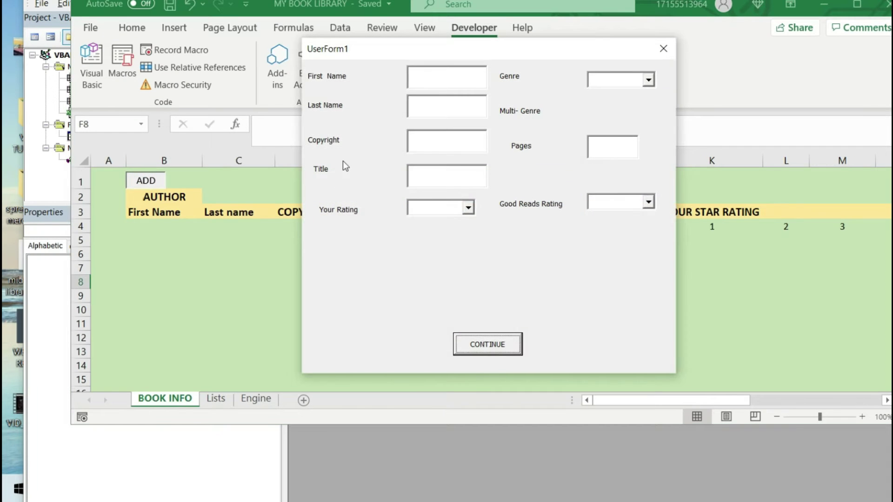
# Open and close the Your Rating dropdown on the running form
pyautogui.click(467, 207)
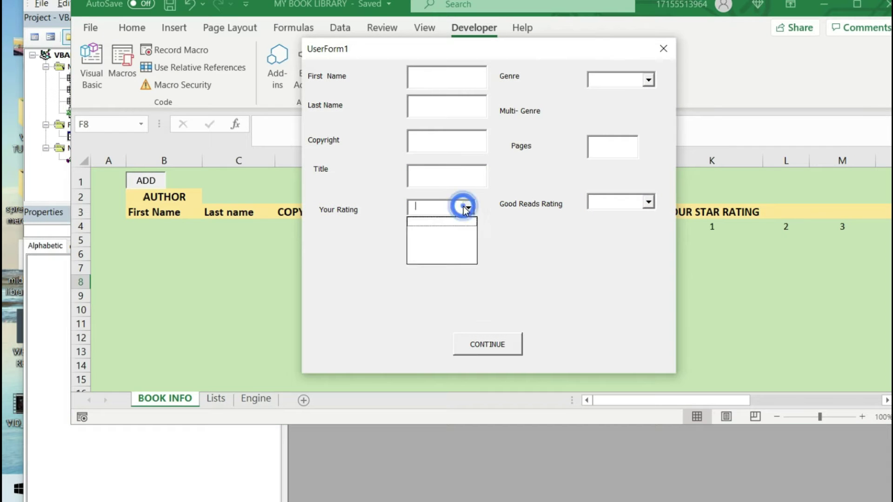
pyautogui.click(467, 207)
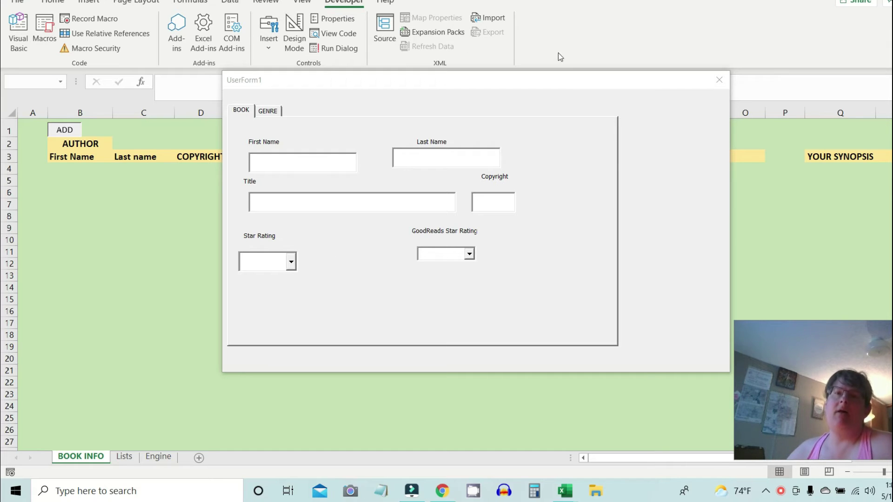
# Close the running book form, select cell H9 and reopen the Visual Basic Editor
pyautogui.click(679, 195)
pyautogui.click(725, 81)
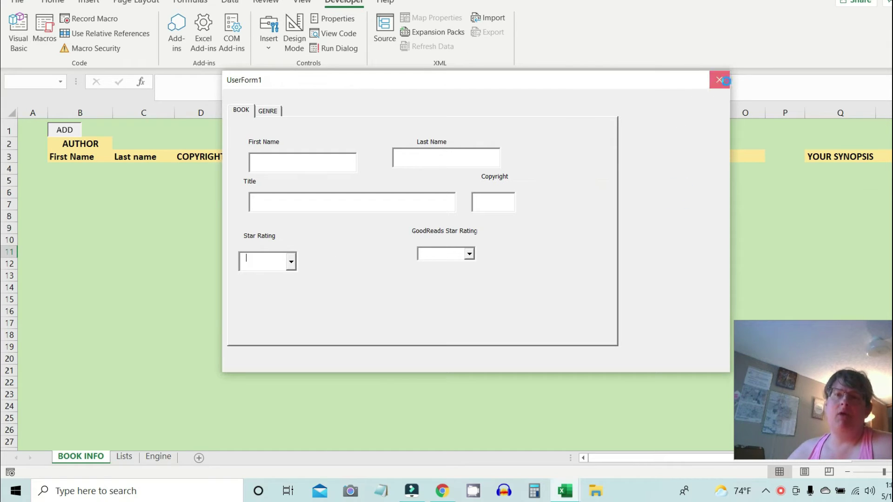
pyautogui.click(405, 232)
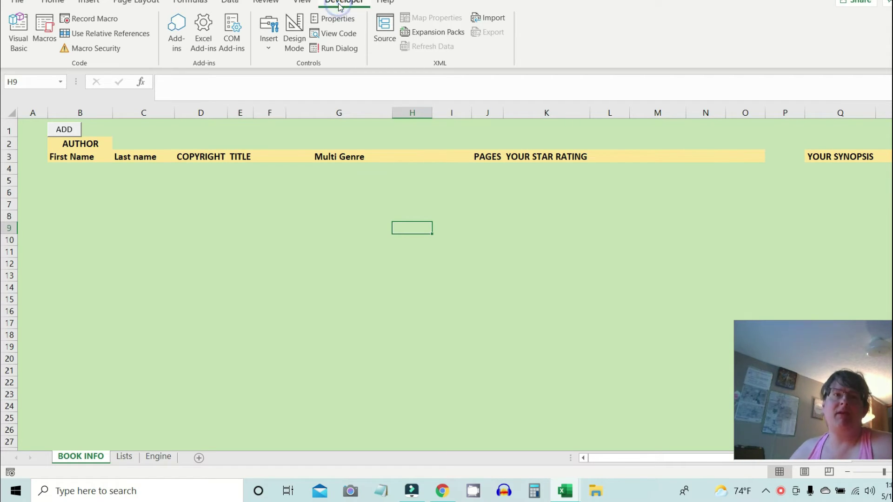
pyautogui.click(18, 32)
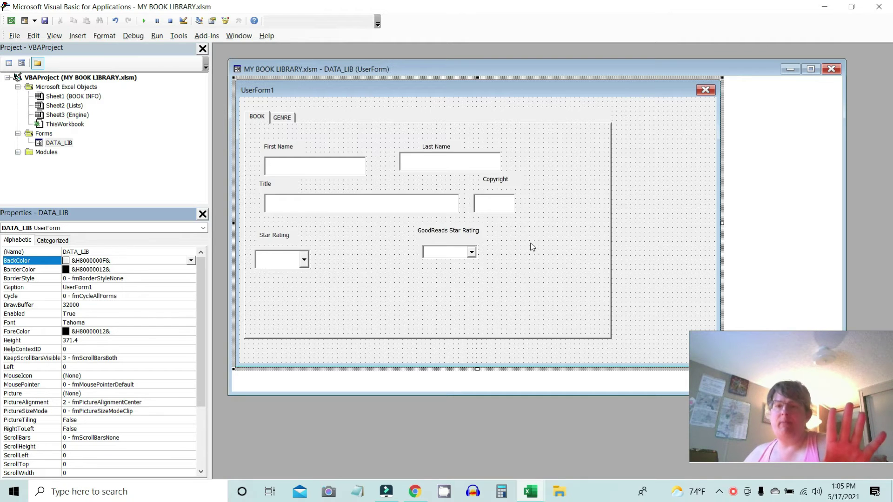
# Move the Toolbox aside and show the form's GENRE page with its Y/N genre options
pyautogui.click(551, 242)
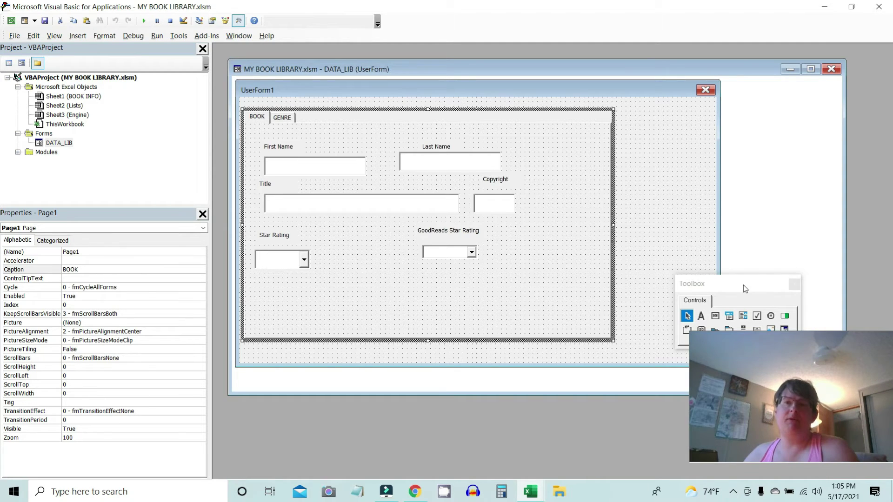
pyautogui.moveTo(733, 282); pyautogui.dragTo(715, 192)
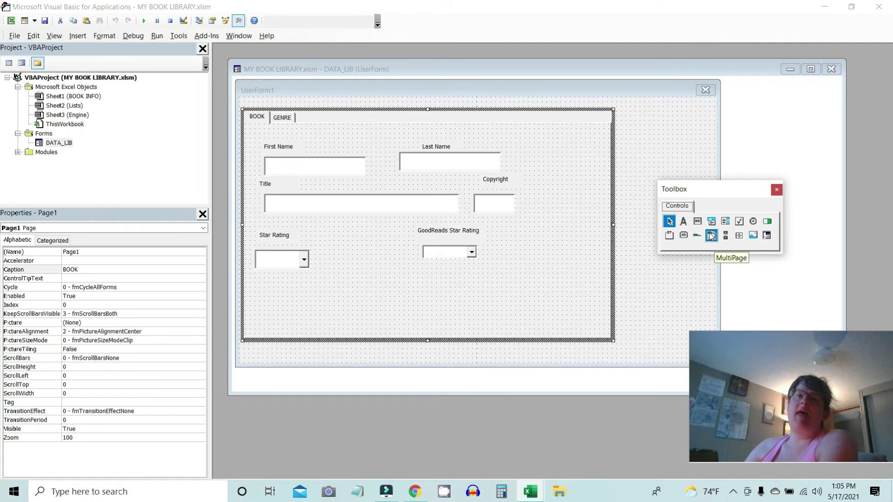
pyautogui.click(535, 254)
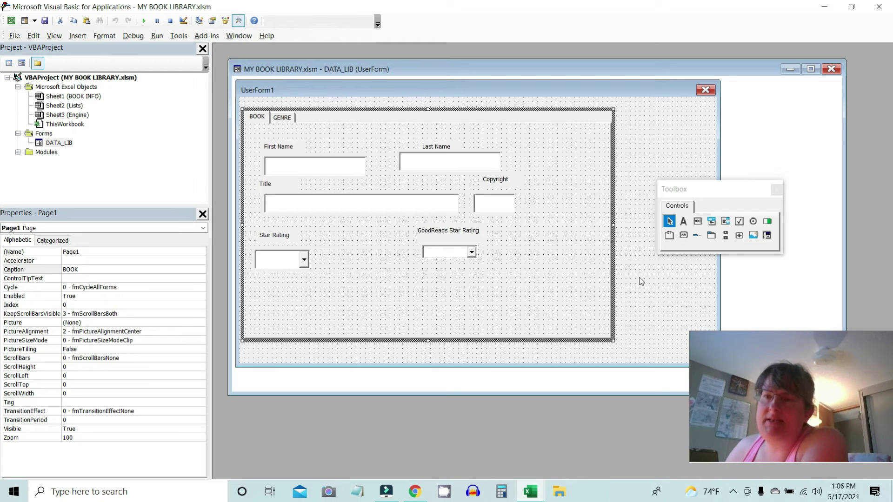
pyautogui.click(833, 362)
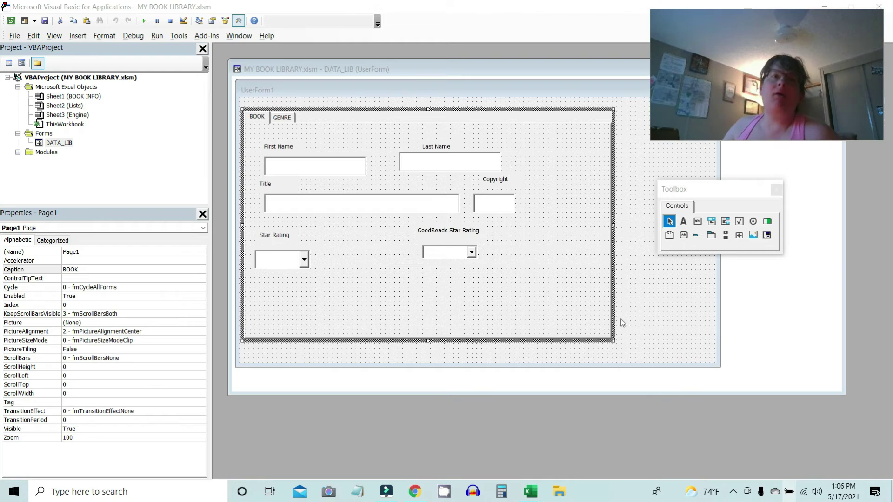
pyautogui.click(281, 117)
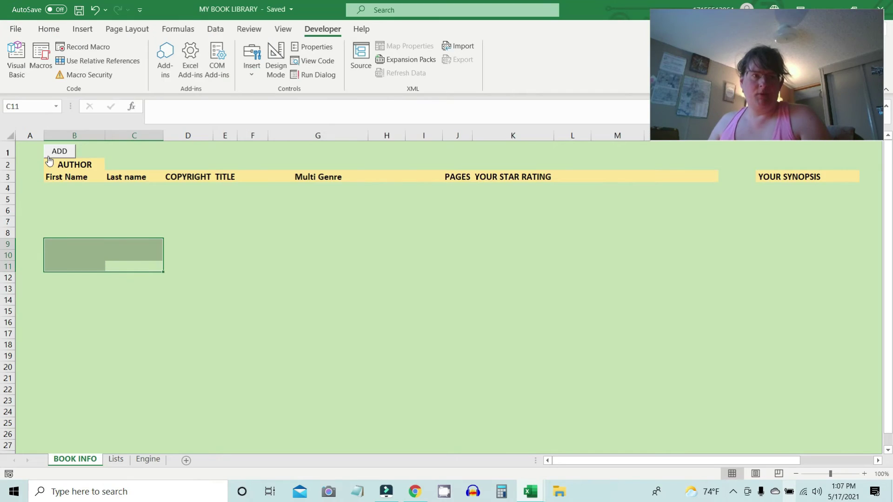
# Run UserForm1 and try a few genre Y/N answers, including SCI FI
pyautogui.press('F5')
pyautogui.click(259, 151)
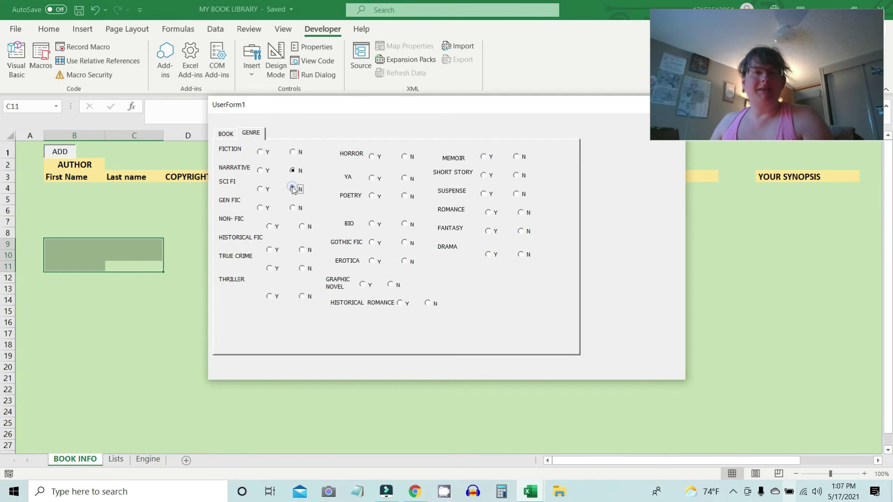
pyautogui.click(259, 189)
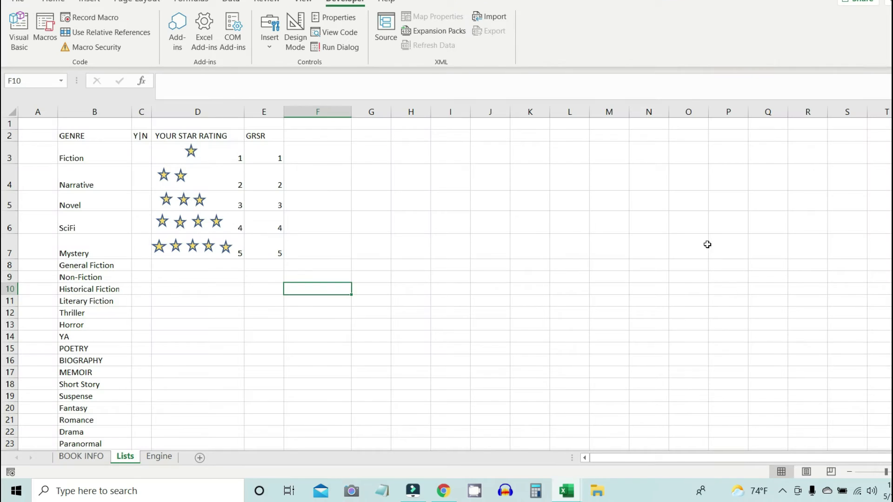
# On the Lists sheet, enter the heading GENRE in cell C1 above the Y|N column
pyautogui.click(490, 336)
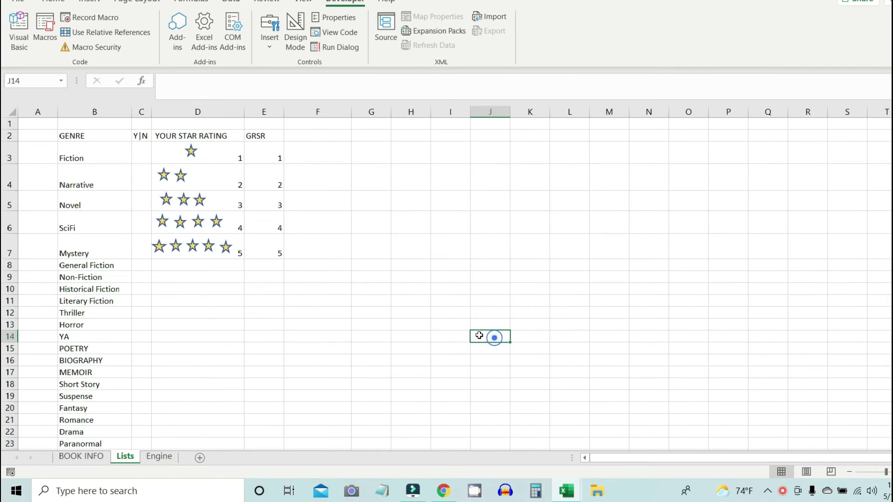
pyautogui.click(143, 137)
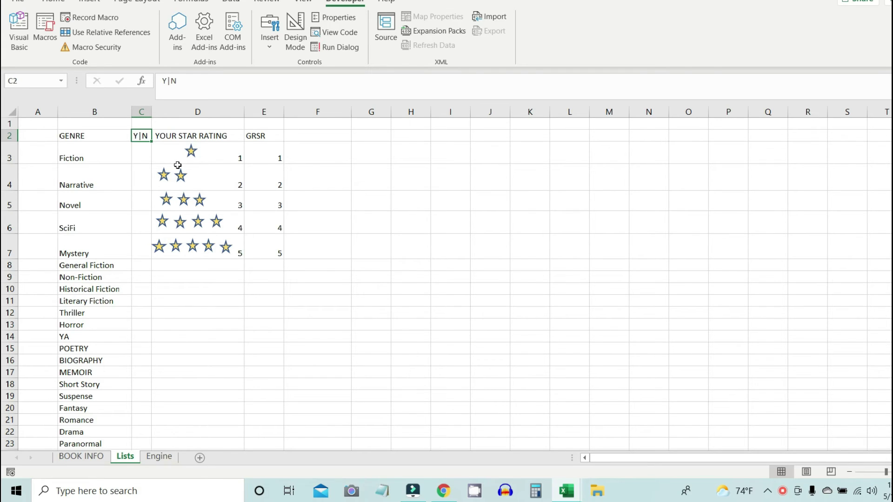
pyautogui.click(142, 123)
pyautogui.write('GENRE')
pyautogui.click(317, 247)
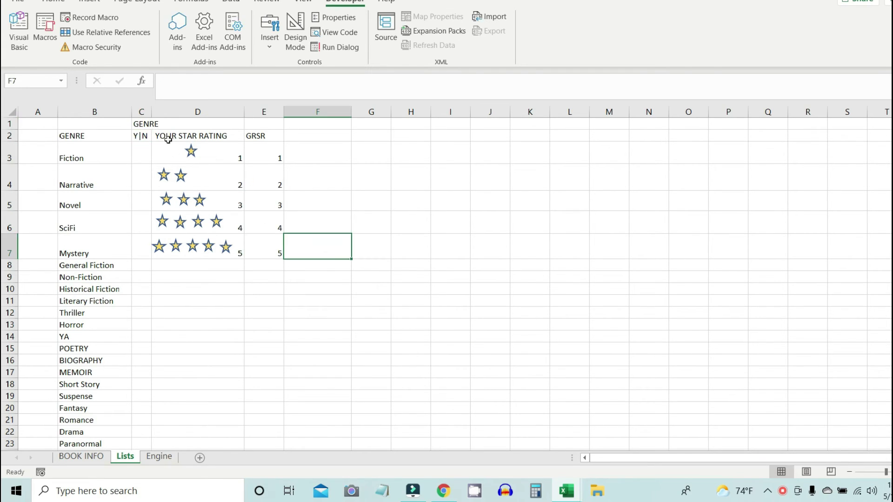
pyautogui.click(255, 349)
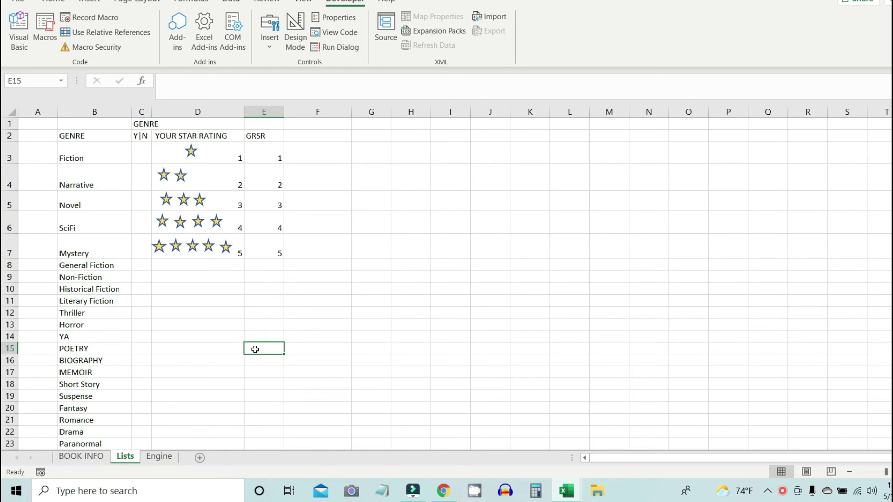
pyautogui.click(382, 347)
pyautogui.click(19, 29)
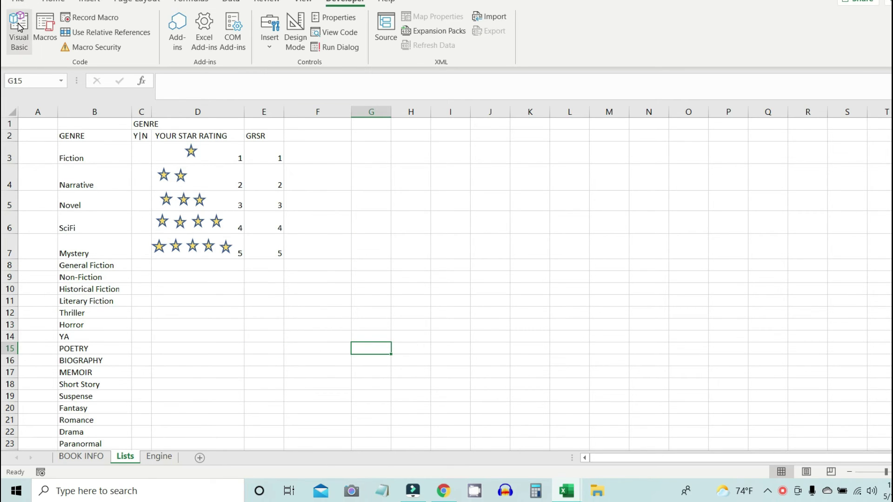
# Set the FICTION Y option button's GroupName property to FICTION
pyautogui.click(320, 113)
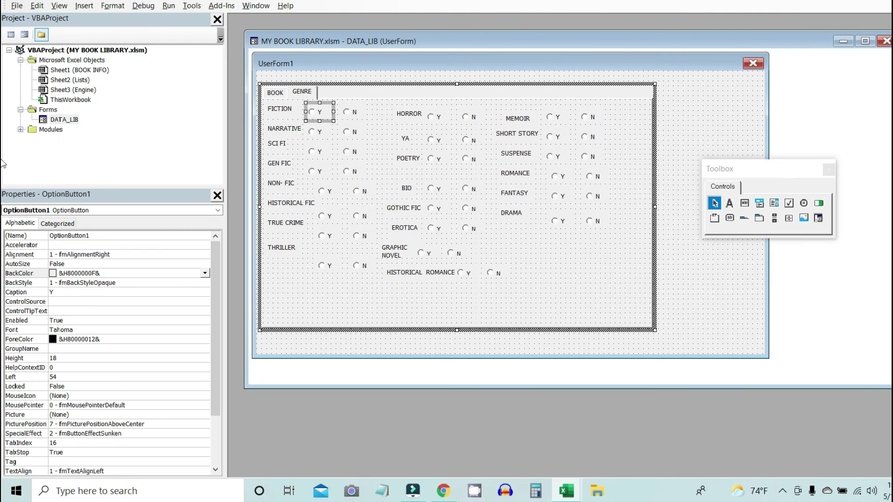
pyautogui.scroll(-1, 87, 246)
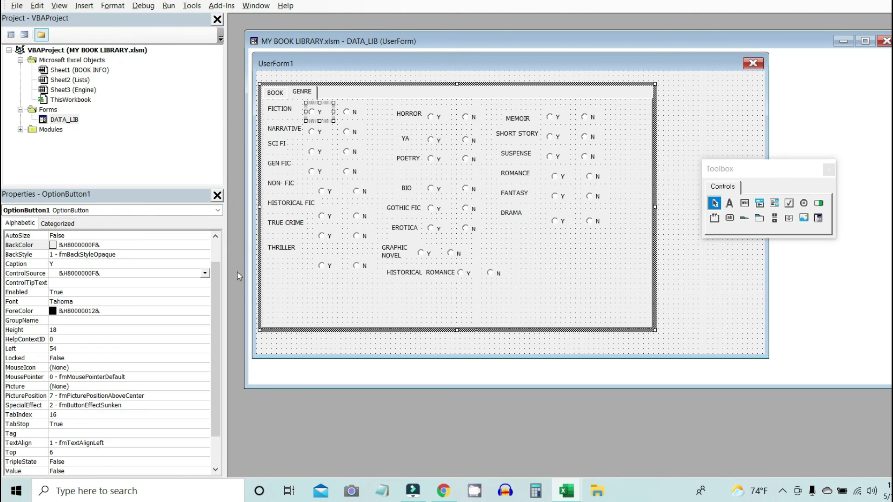
pyautogui.click(64, 321)
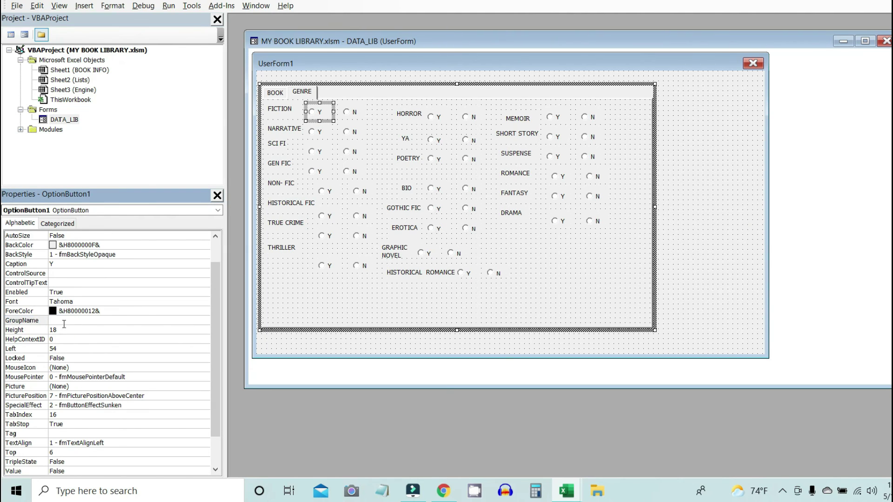
pyautogui.write('FICTION')
# Give the FICTION N option button the same FICTION group name, then return to Excel
pyautogui.click(350, 111)
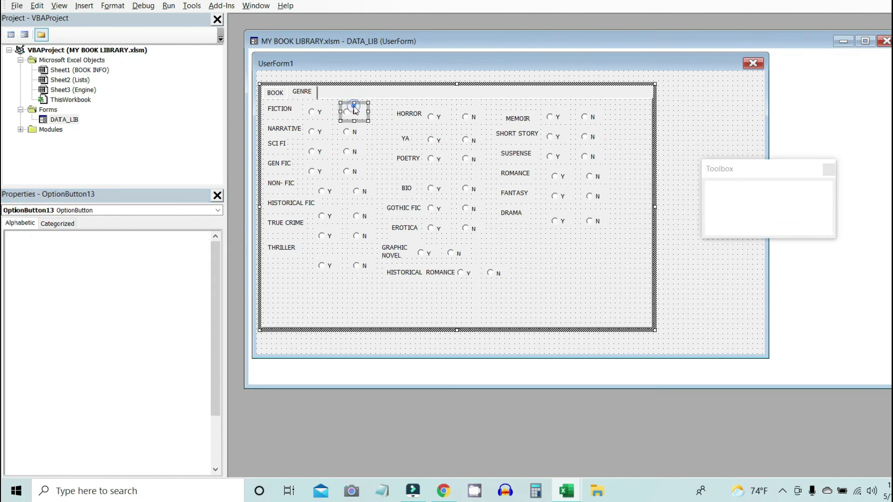
pyautogui.click(74, 349)
pyautogui.write('FICTION')
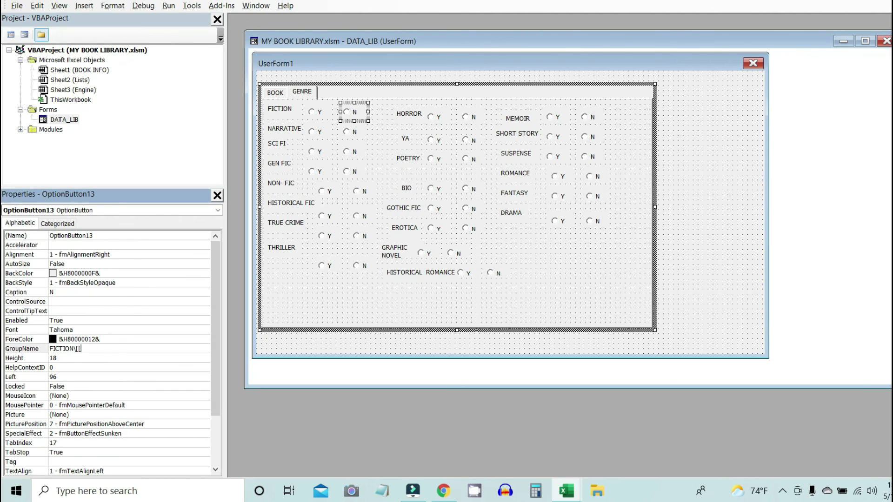
pyautogui.click(319, 132)
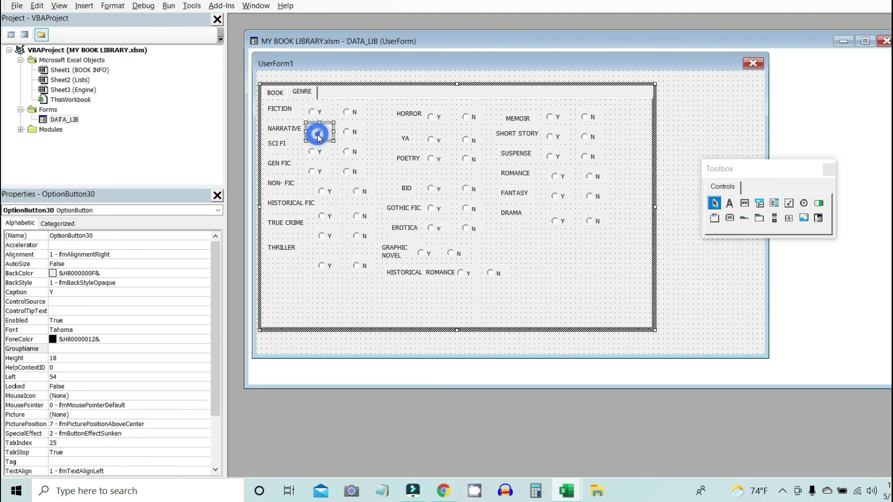
pyautogui.click(316, 114)
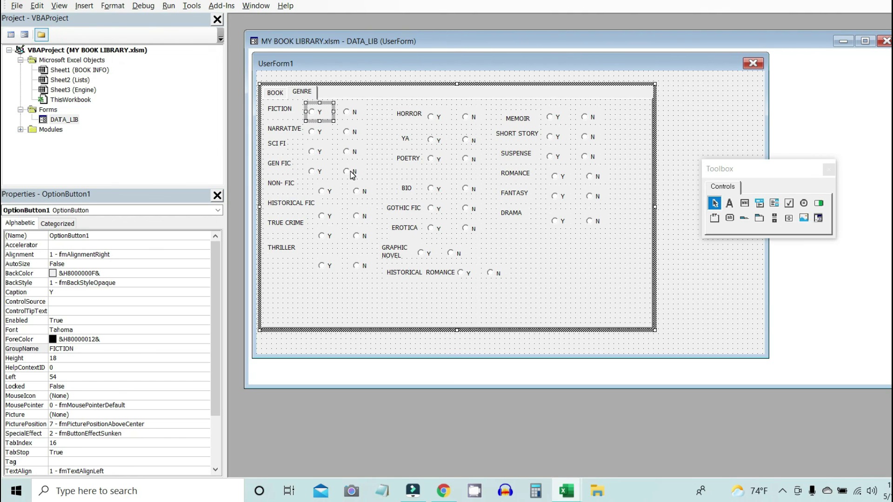
pyautogui.click(492, 298)
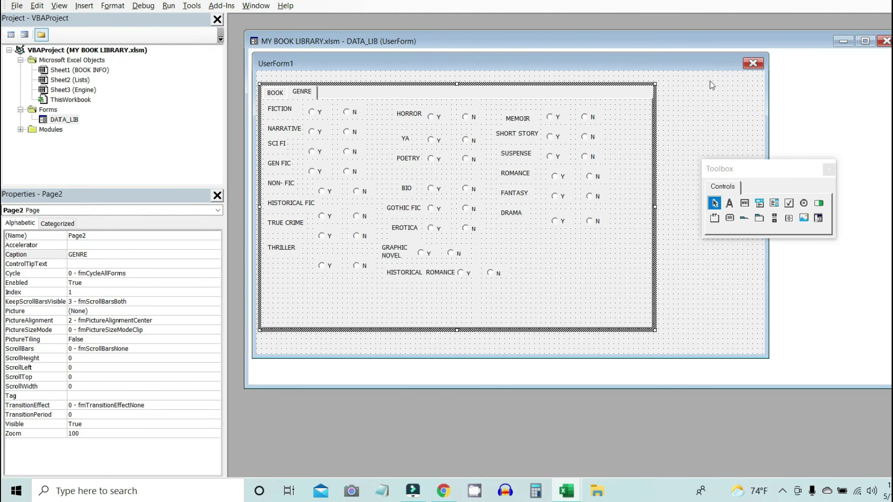
pyautogui.hotkey('alt', 'F11')
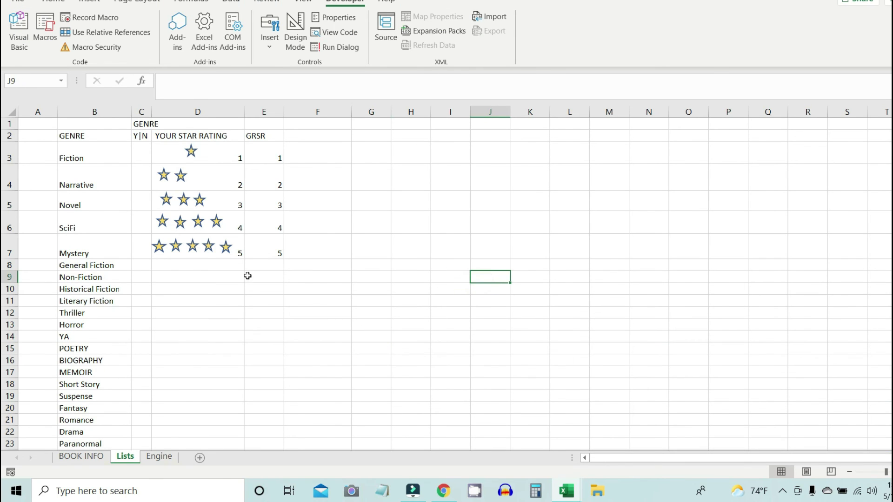
# From the BOOK INFO sheet, launch the form with ADD, test FICTION Y/N grouping, and close it
pyautogui.click(83, 456)
pyautogui.click(64, 129)
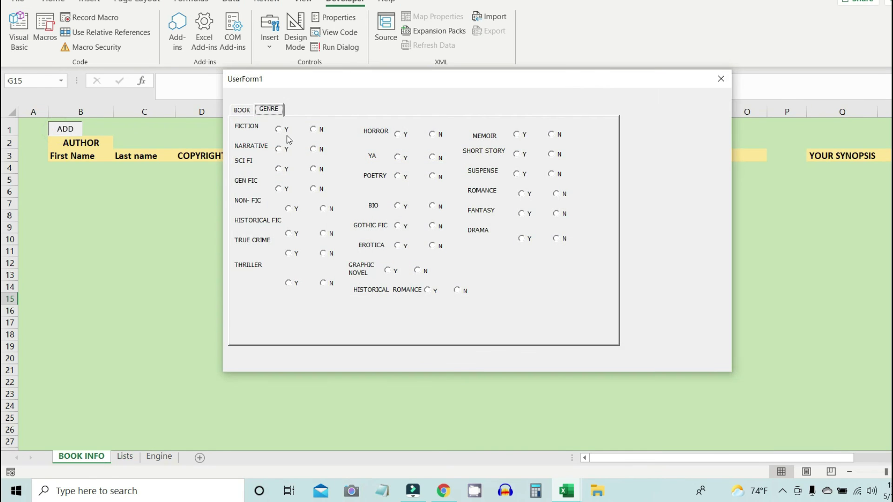
pyautogui.click(312, 130)
pyautogui.click(278, 189)
pyautogui.click(279, 129)
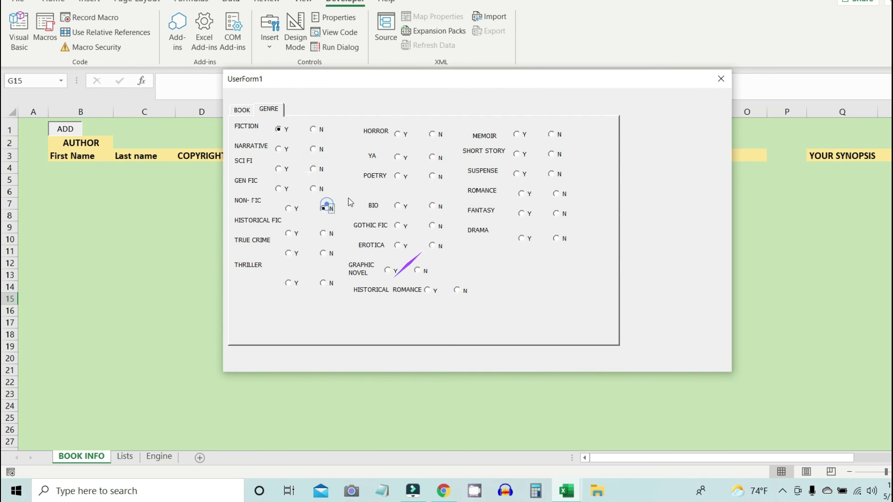
pyautogui.click(721, 79)
pyautogui.click(407, 493)
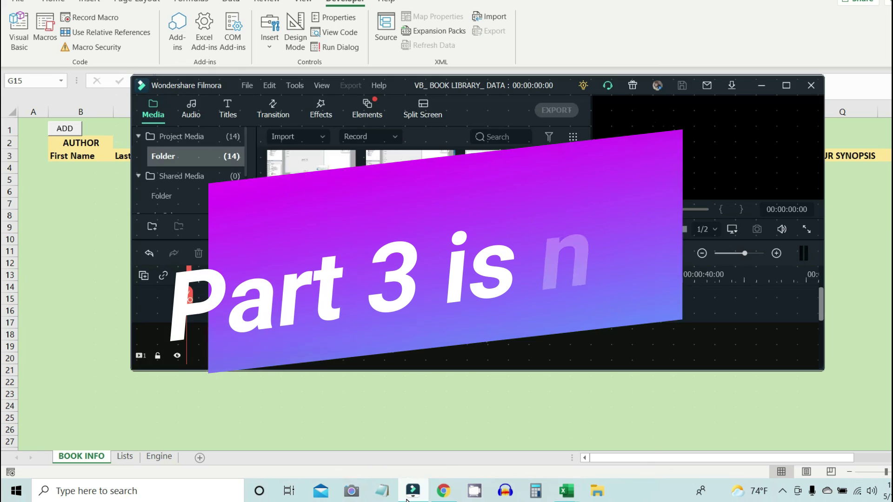